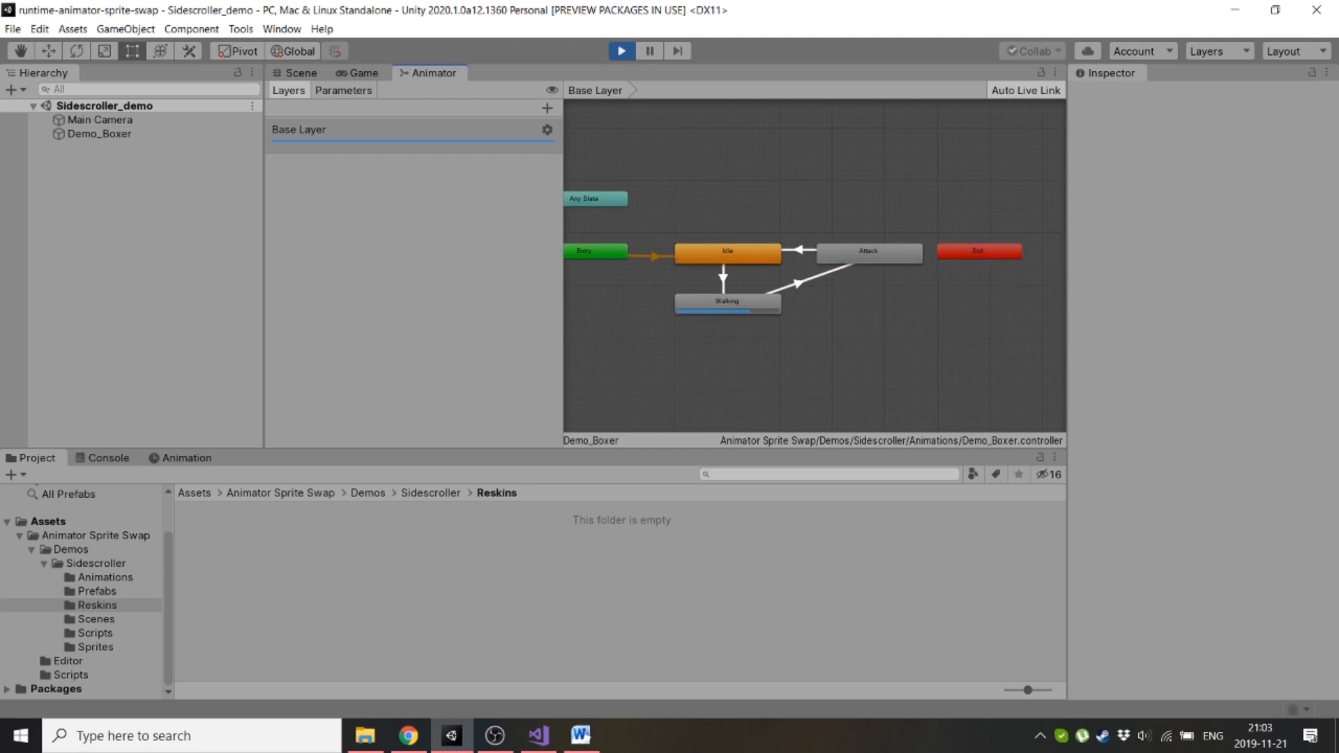
# - Examine the Demo_Boxer clips in the Animations folder and the sprite keyframes of the Idle, Walking and Attack animations
pyautogui.click(105, 577)
pyautogui.click(270, 536)
pyautogui.click(329, 537)
pyautogui.click(388, 537)
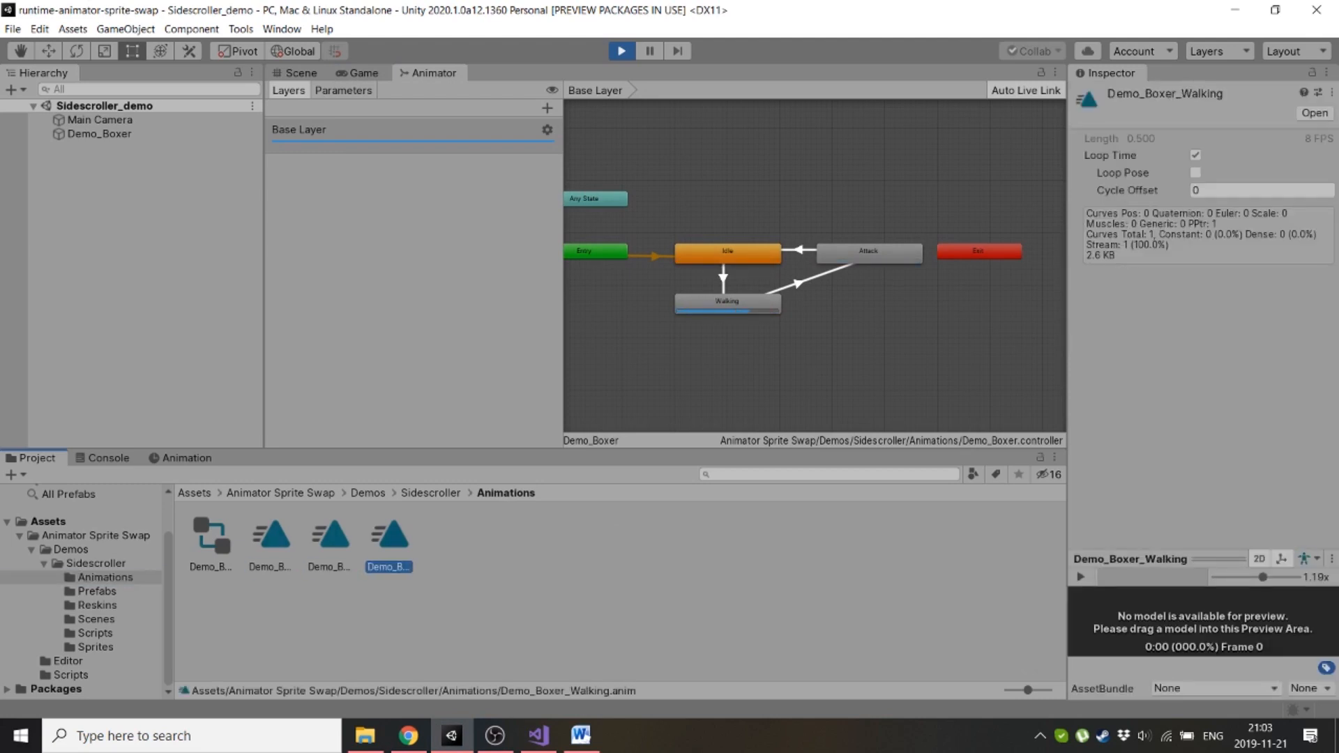
pyautogui.click(209, 458)
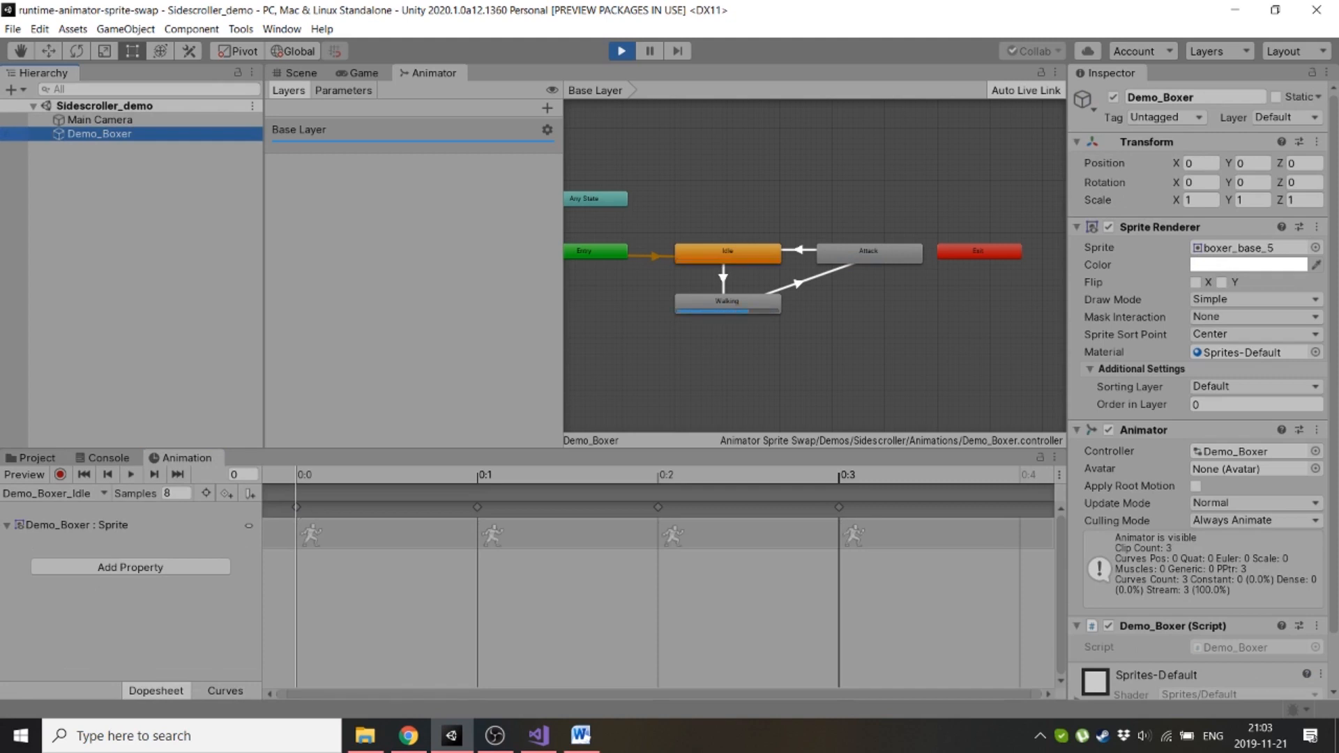
pyautogui.click(55, 493)
pyautogui.click(75, 544)
pyautogui.click(56, 494)
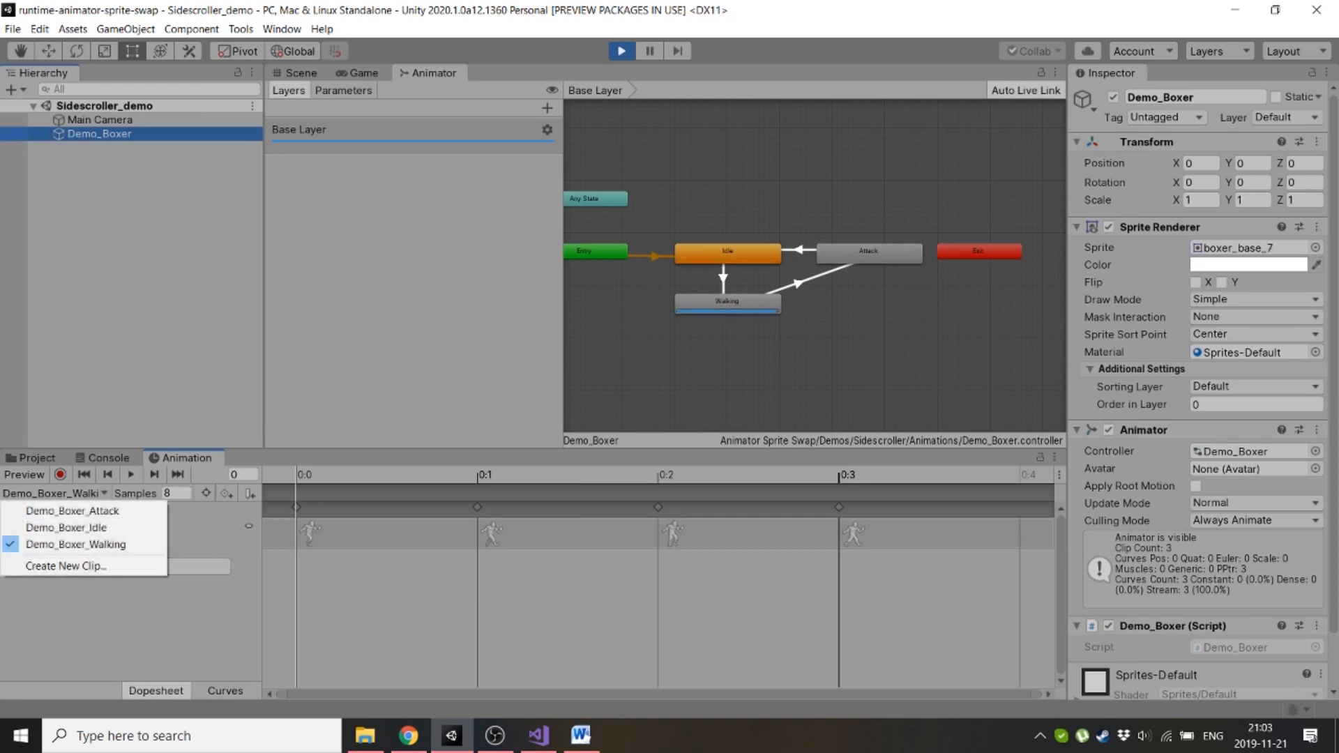
pyautogui.click(48, 511)
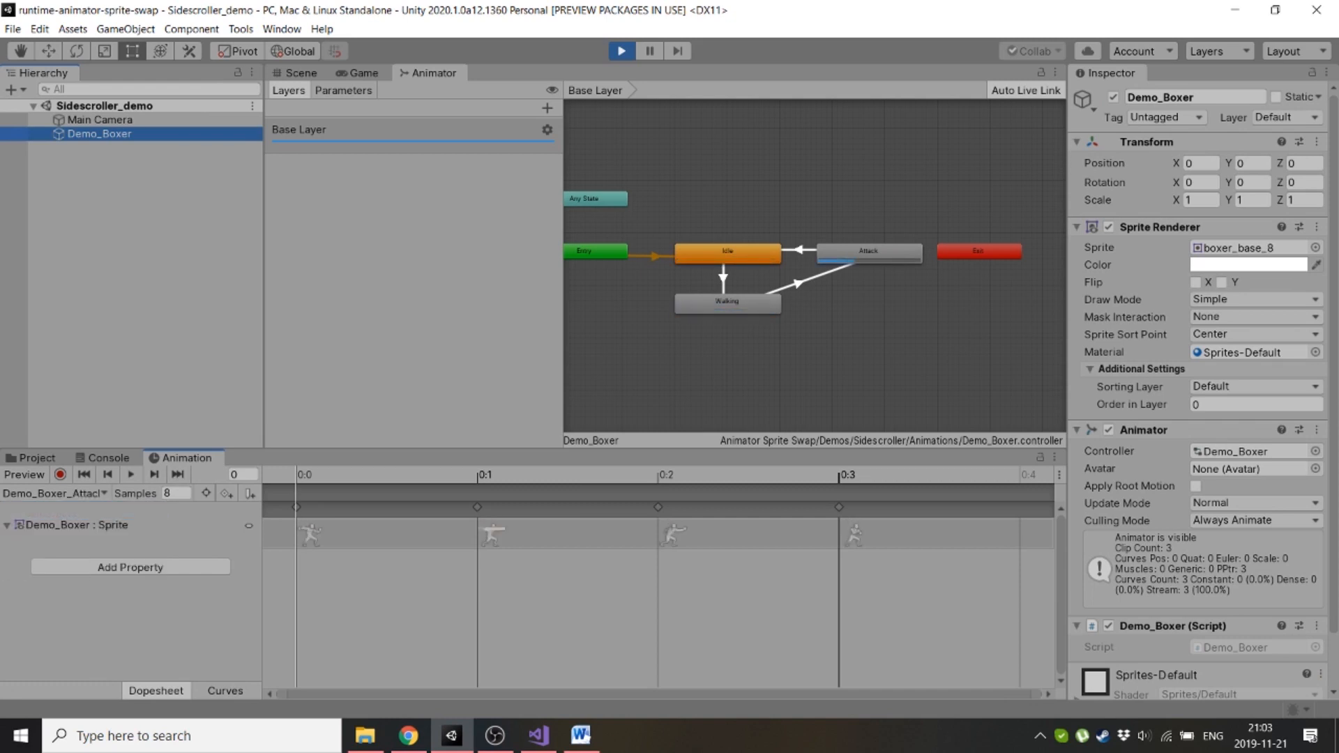
# - Stop the running scene and show the individual sprites of the boxer_2 sheet in the Sprites folder
pyautogui.hotkey('ctrl', 'p')
pyautogui.click(96, 647)
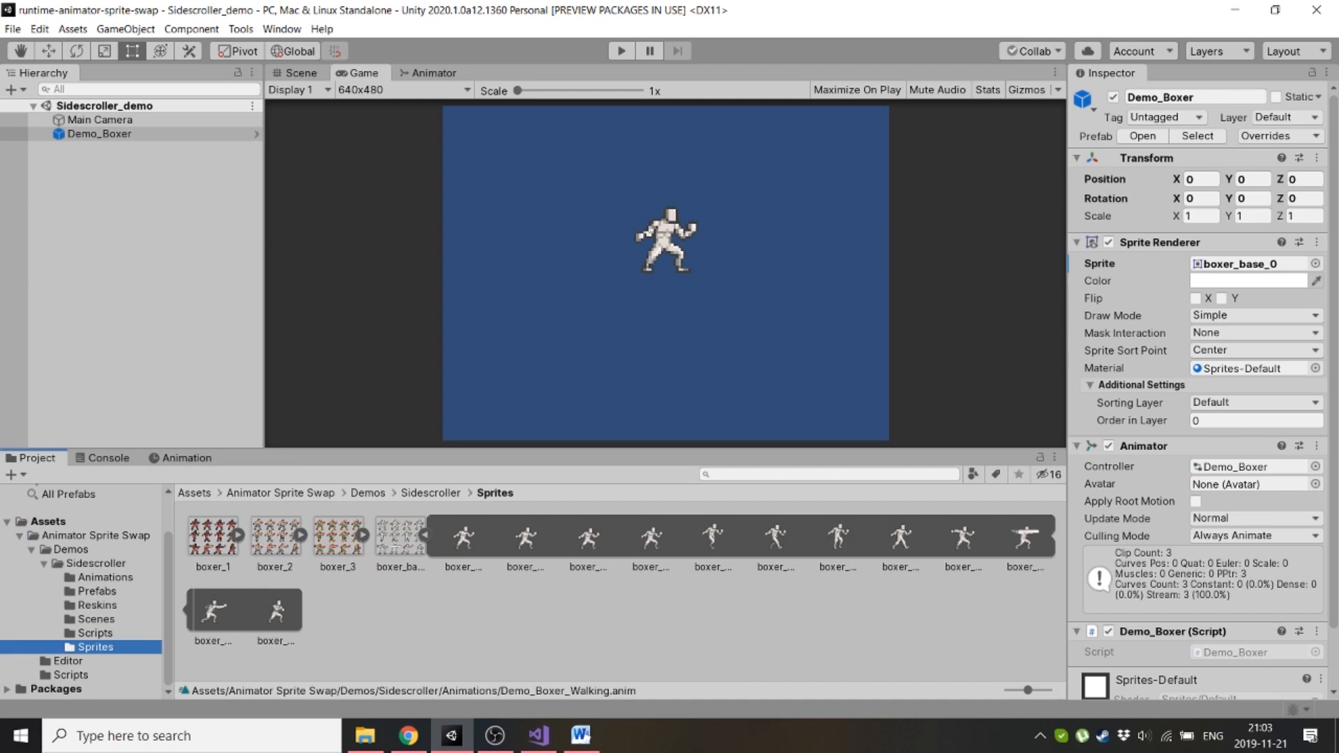
pyautogui.click(300, 535)
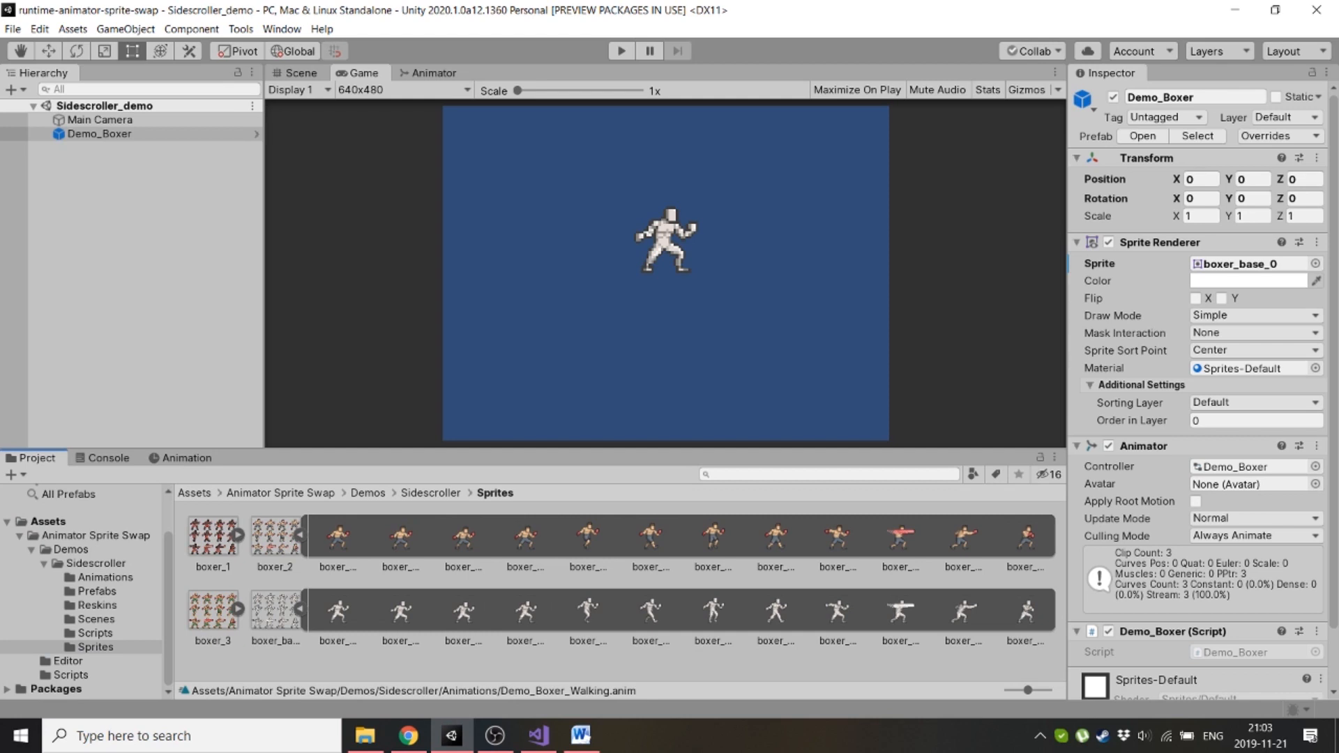
# - Duplicate the Demo_Boxer object and set the copy's X position to 2
pyautogui.click(99, 133)
pyautogui.hotkey('ctrl', 'd')
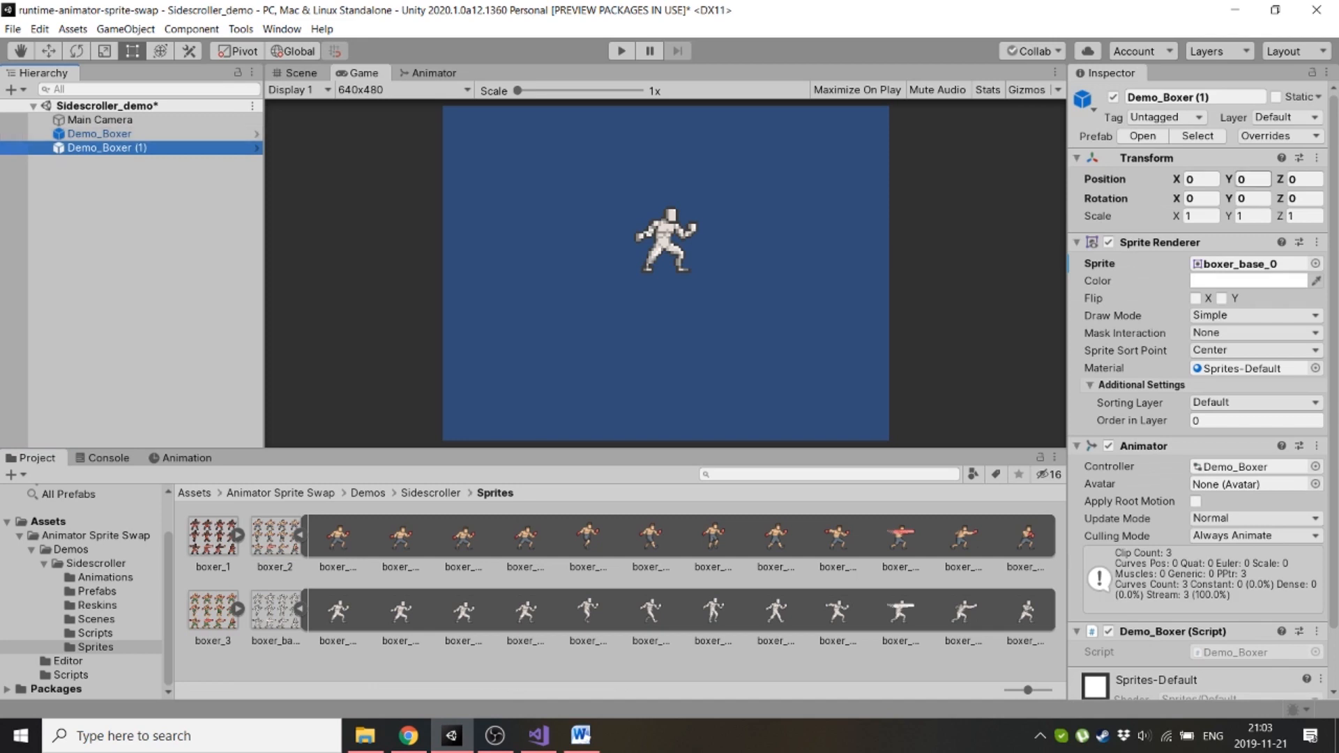
pyautogui.click(1200, 179)
pyautogui.write('1')
# - Offset the original Demo_Boxer in X by an equal distance to the opposite side of its duplicate and save the scene
pyautogui.click(99, 134)
pyautogui.click(1200, 179)
pyautogui.write('-1')
pyautogui.click(133, 258)
pyautogui.hotkey('ctrl', 's')
pyautogui.click(107, 148)
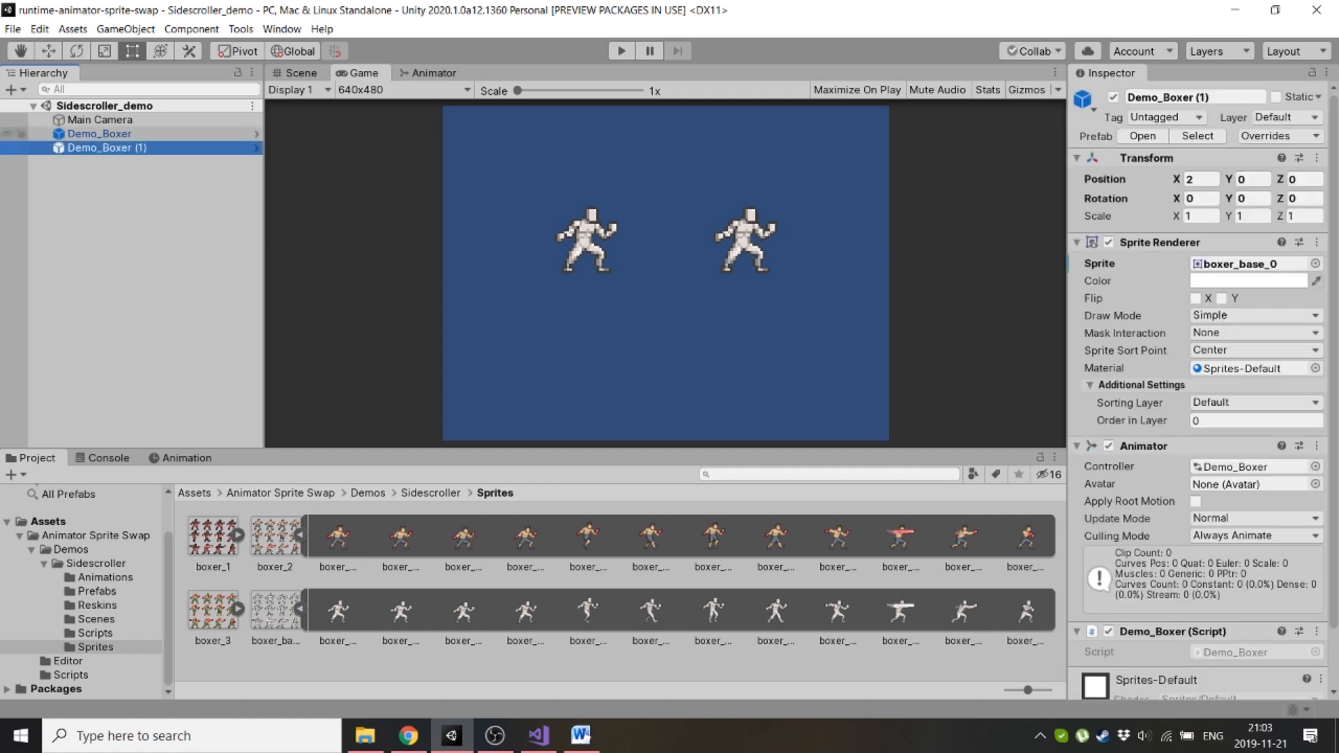
# - Start the animation Reskin tool in Regular mode and load Demo_Boxer as the source animator controller to list its spritesheets
pyautogui.click(240, 28)
pyautogui.moveTo(273, 48)
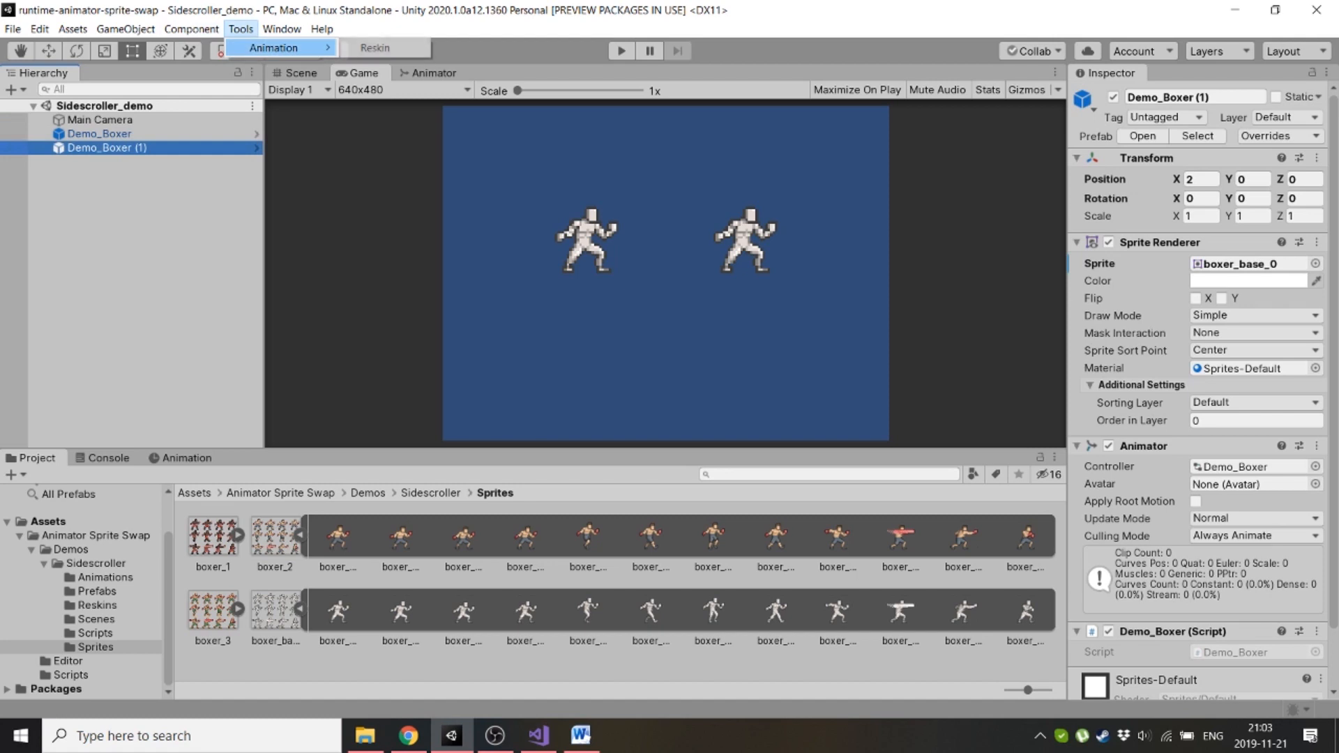
pyautogui.click(374, 47)
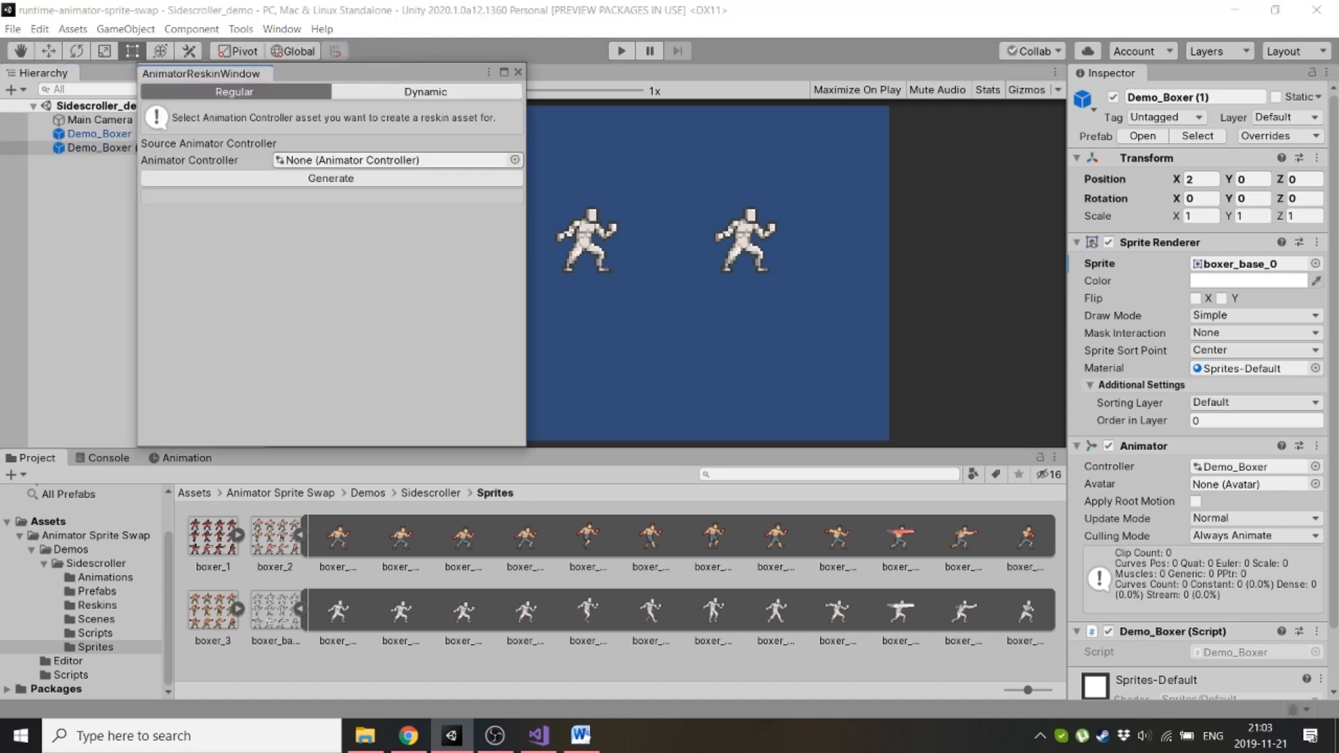
pyautogui.click(514, 161)
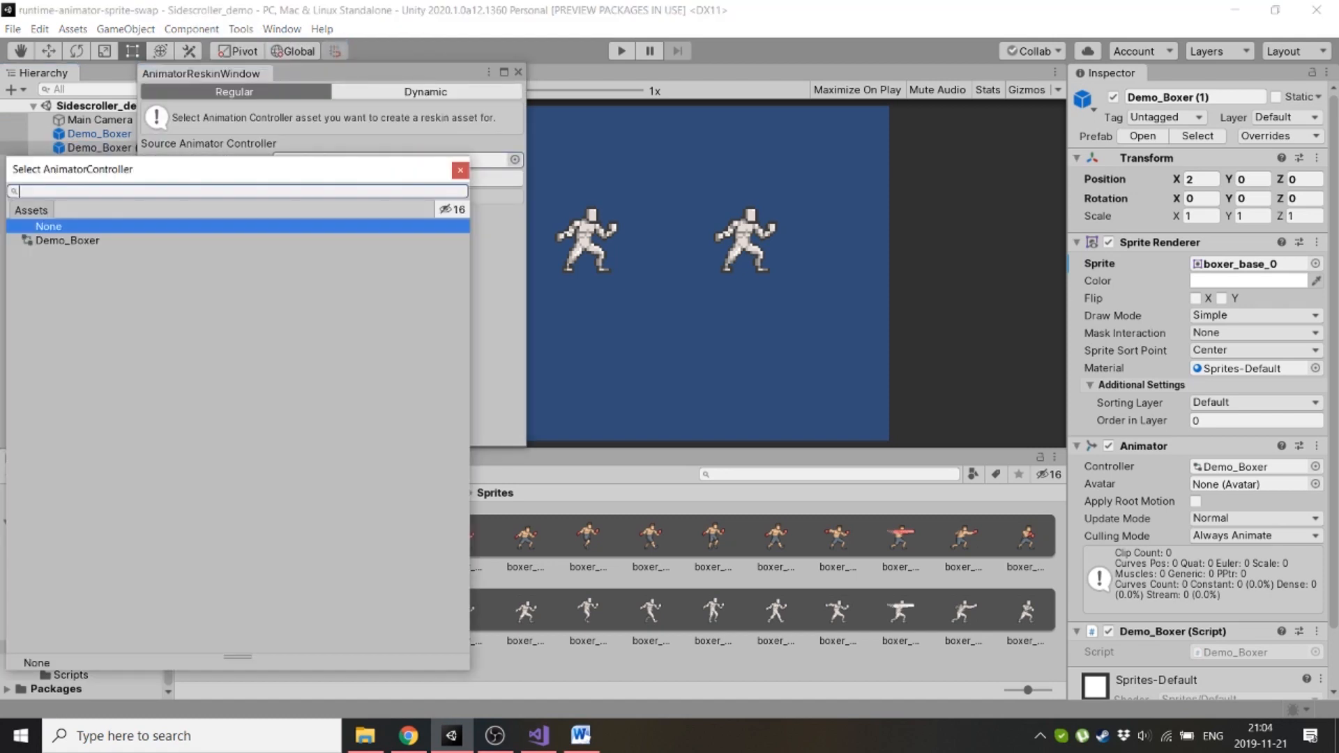
pyautogui.click(68, 240)
pyautogui.doubleClick(67, 241)
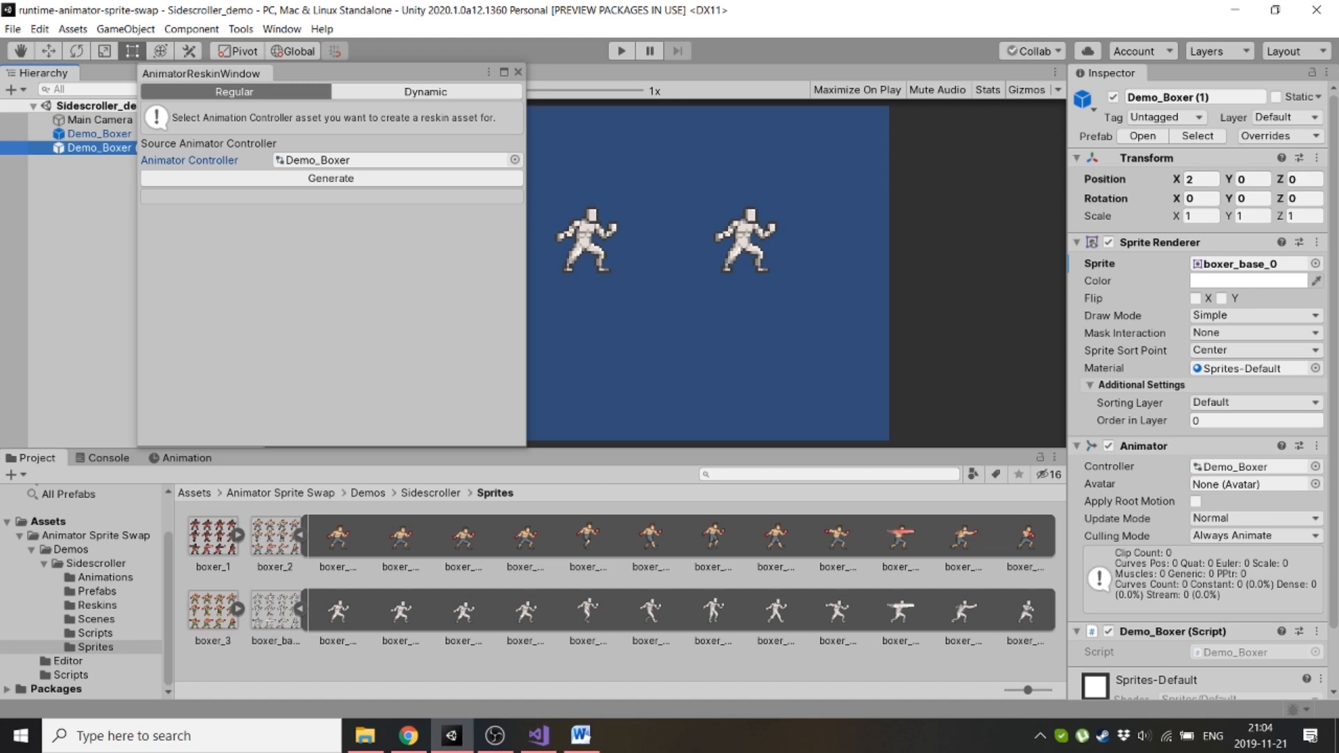
pyautogui.click(331, 178)
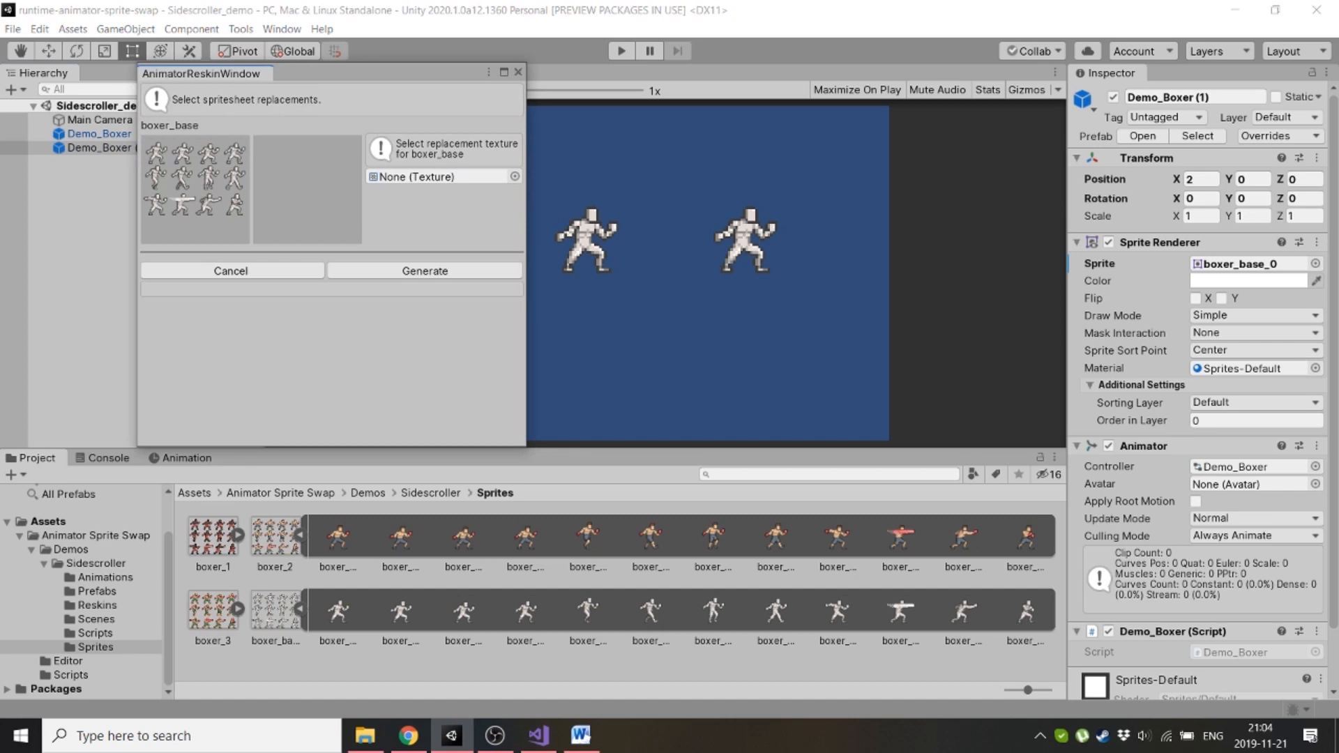
# - Choose boxer_2 as the replacement texture for boxer_base and generate the reskin asset
pyautogui.click(514, 177)
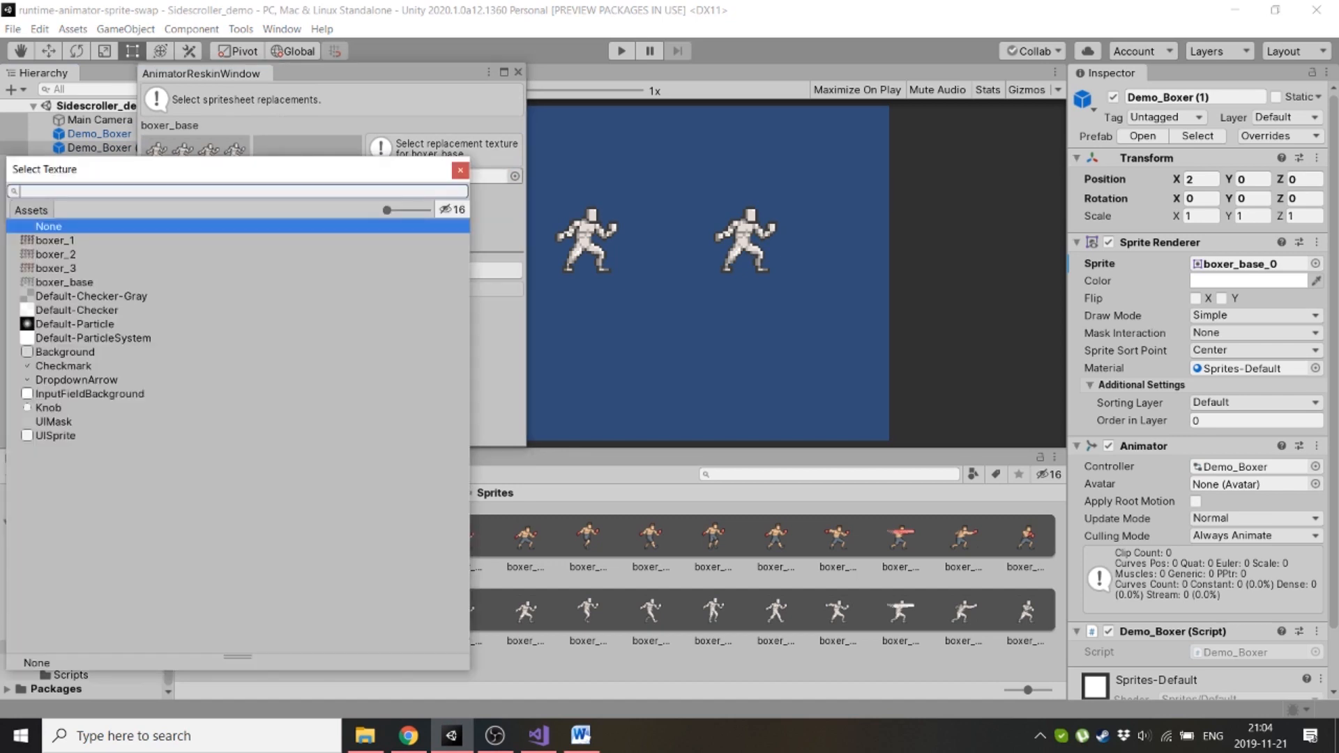
pyautogui.click(55, 255)
pyautogui.moveTo(243, 169); pyautogui.dragTo(372, 310)
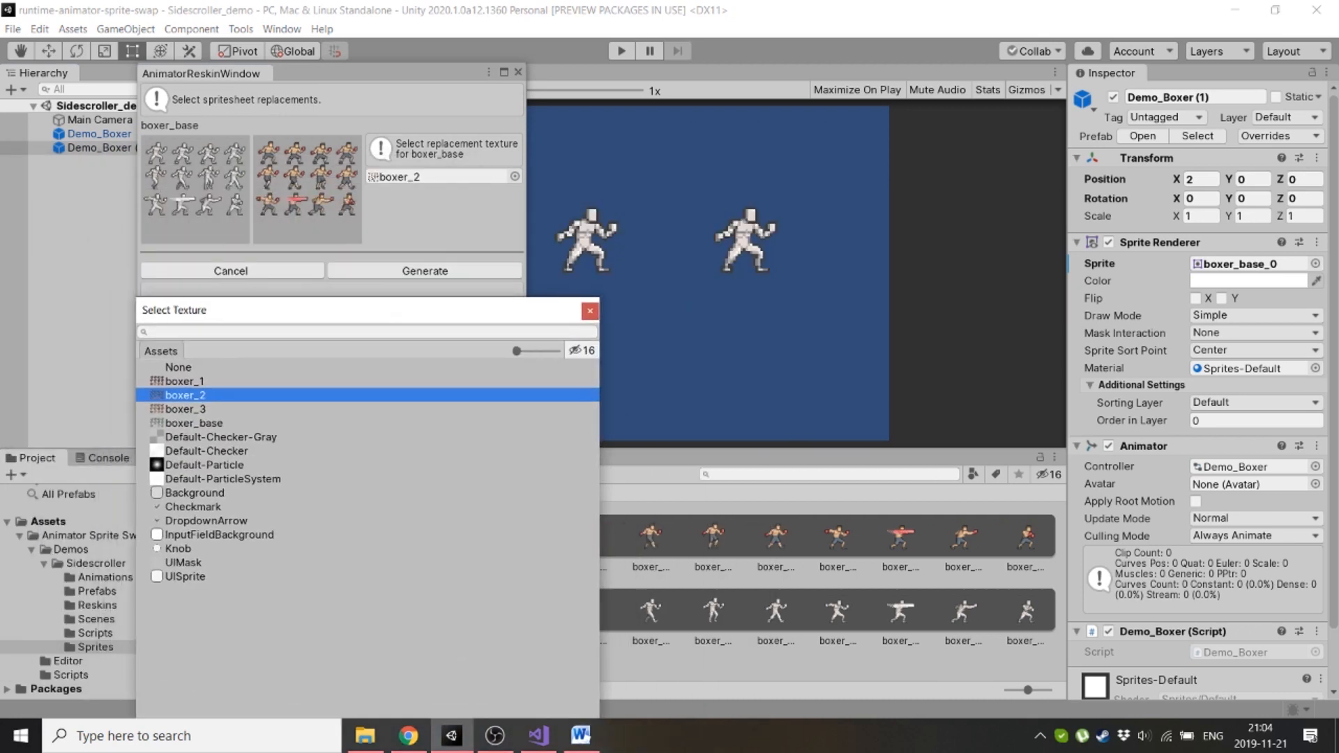
pyautogui.click(590, 310)
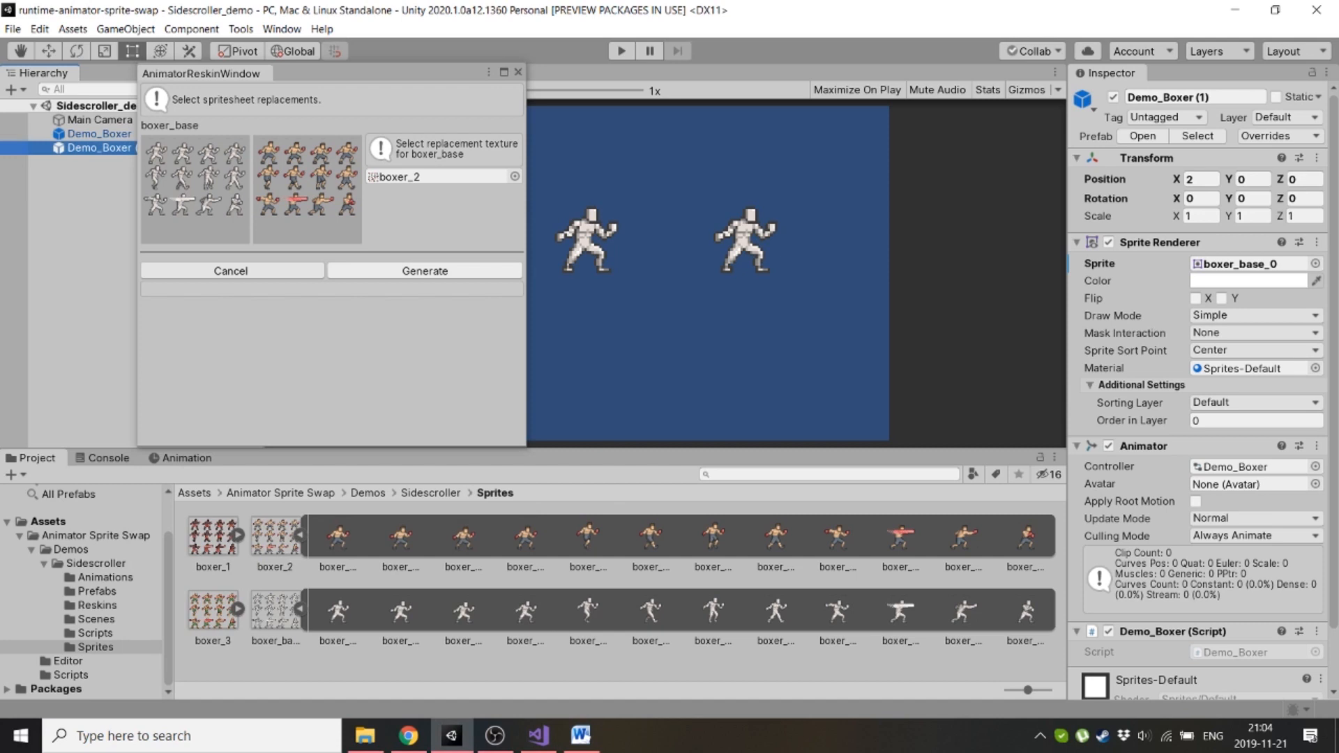
pyautogui.click(424, 271)
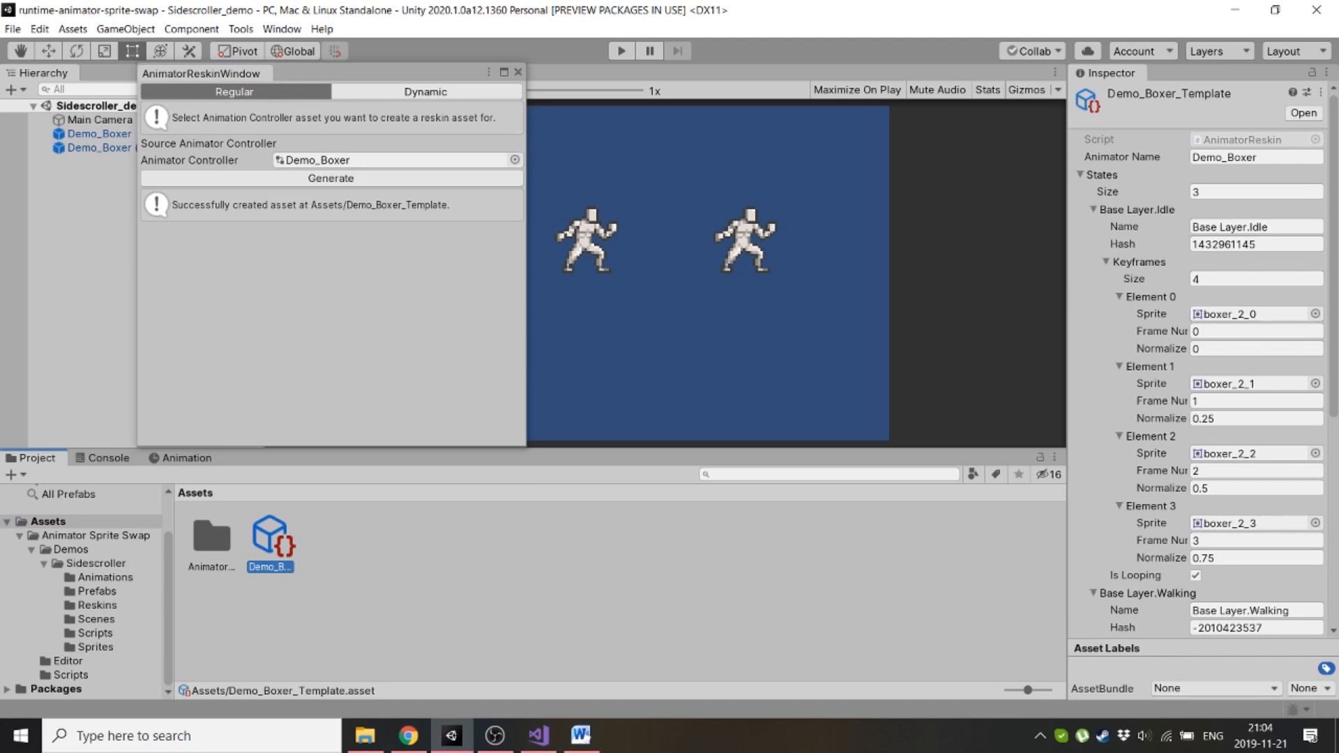
# - Close the reskin window, compare the generated template with the animator's Idle state, and locate the sprites used by its four Idle keyframes
pyautogui.moveTo(387, 75); pyautogui.dragTo(0, 98)
pyautogui.click(429, 73)
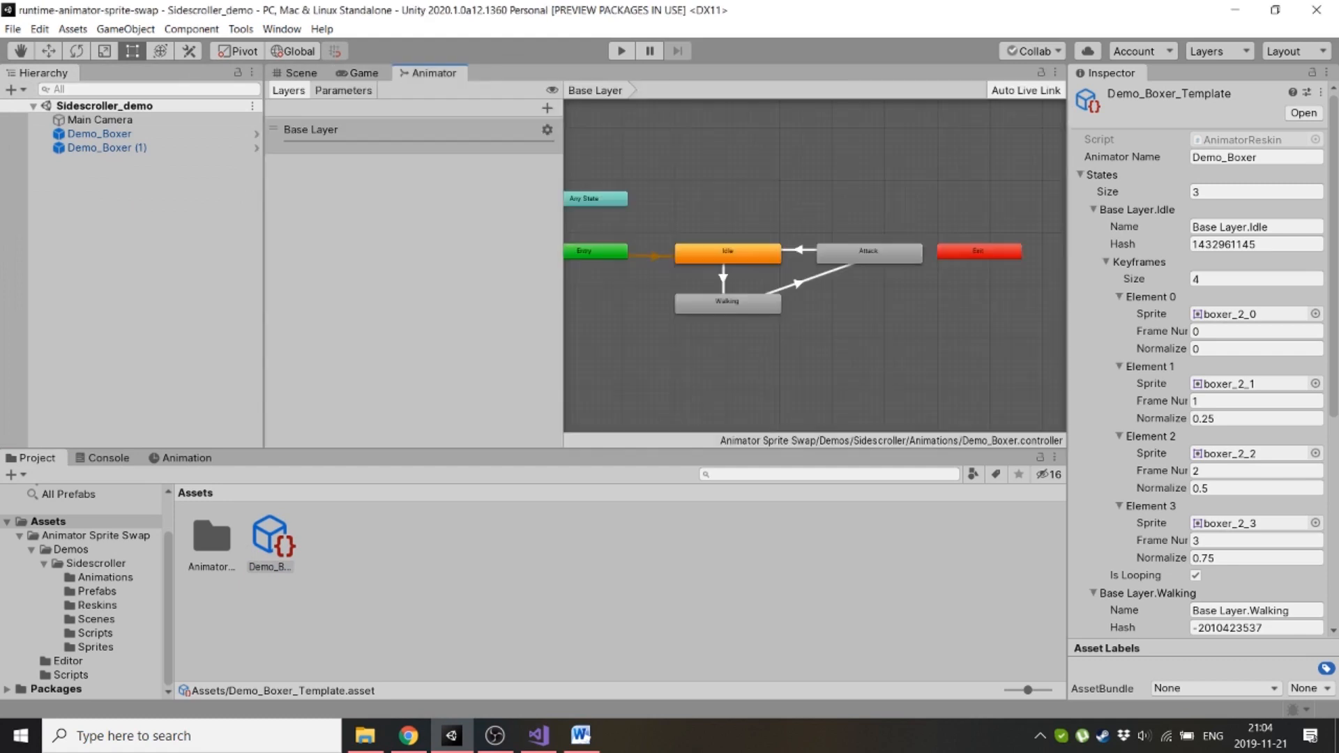
pyautogui.click(727, 254)
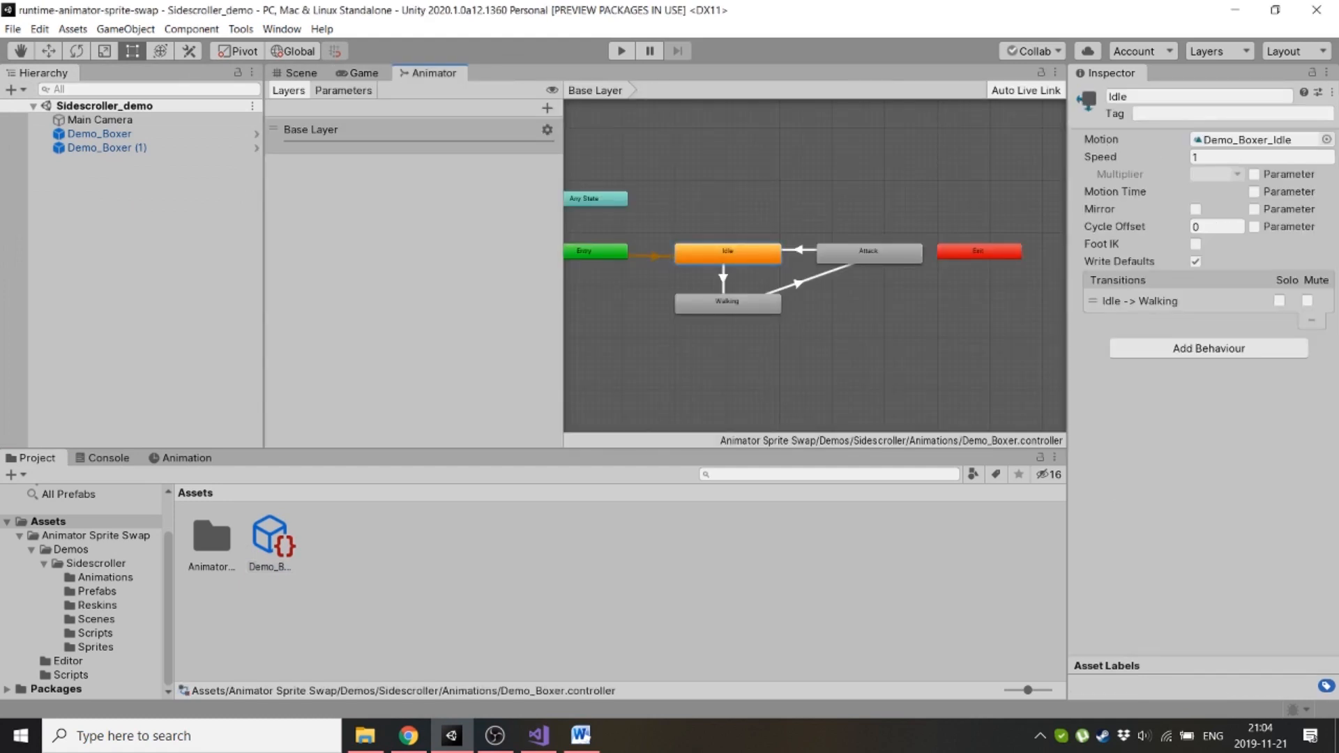
pyautogui.click(271, 540)
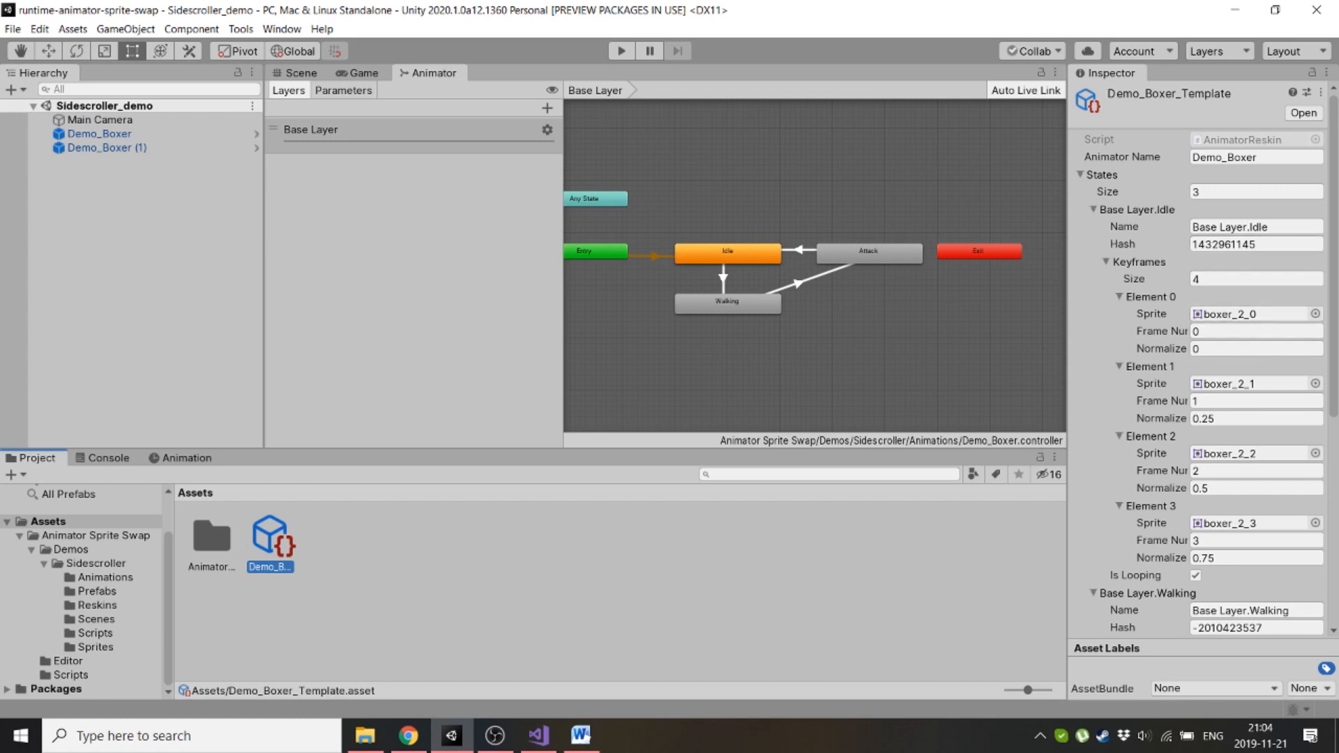
pyautogui.click(1248, 314)
pyautogui.click(1248, 383)
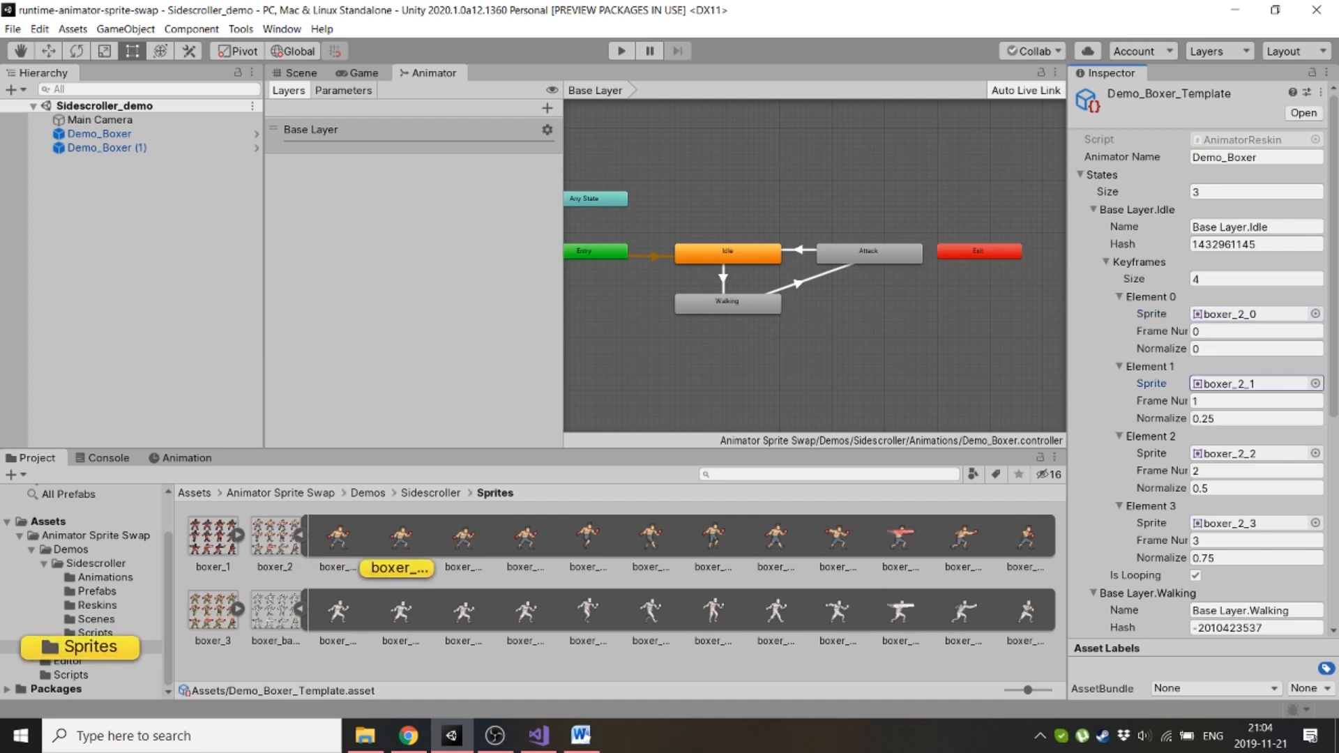
pyautogui.click(1248, 453)
pyautogui.click(1248, 523)
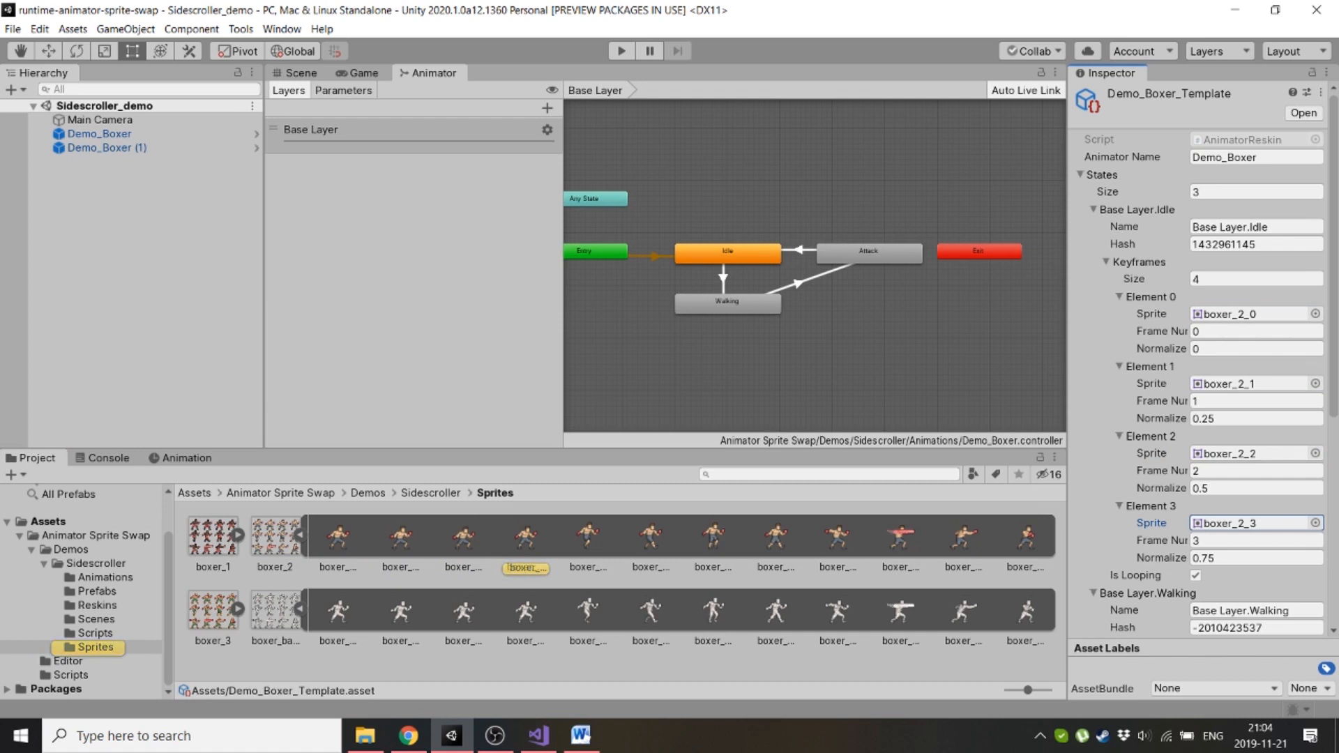
# - Add the Reskin component to Demo_Boxer (1) and assign the Demo_Boxer_Template asset as its Reskin Asset
pyautogui.click(359, 73)
pyautogui.click(107, 148)
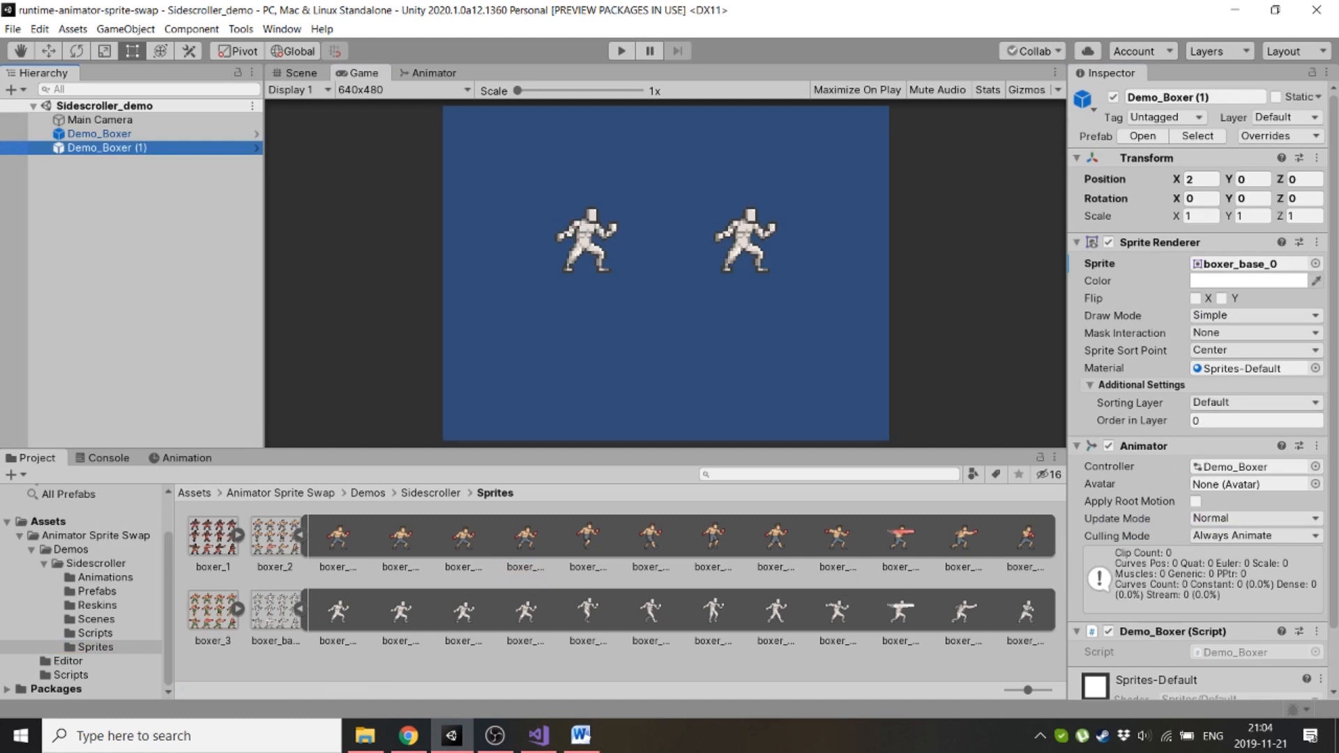
pyautogui.click(48, 521)
pyautogui.scroll(-2, 1199, 390)
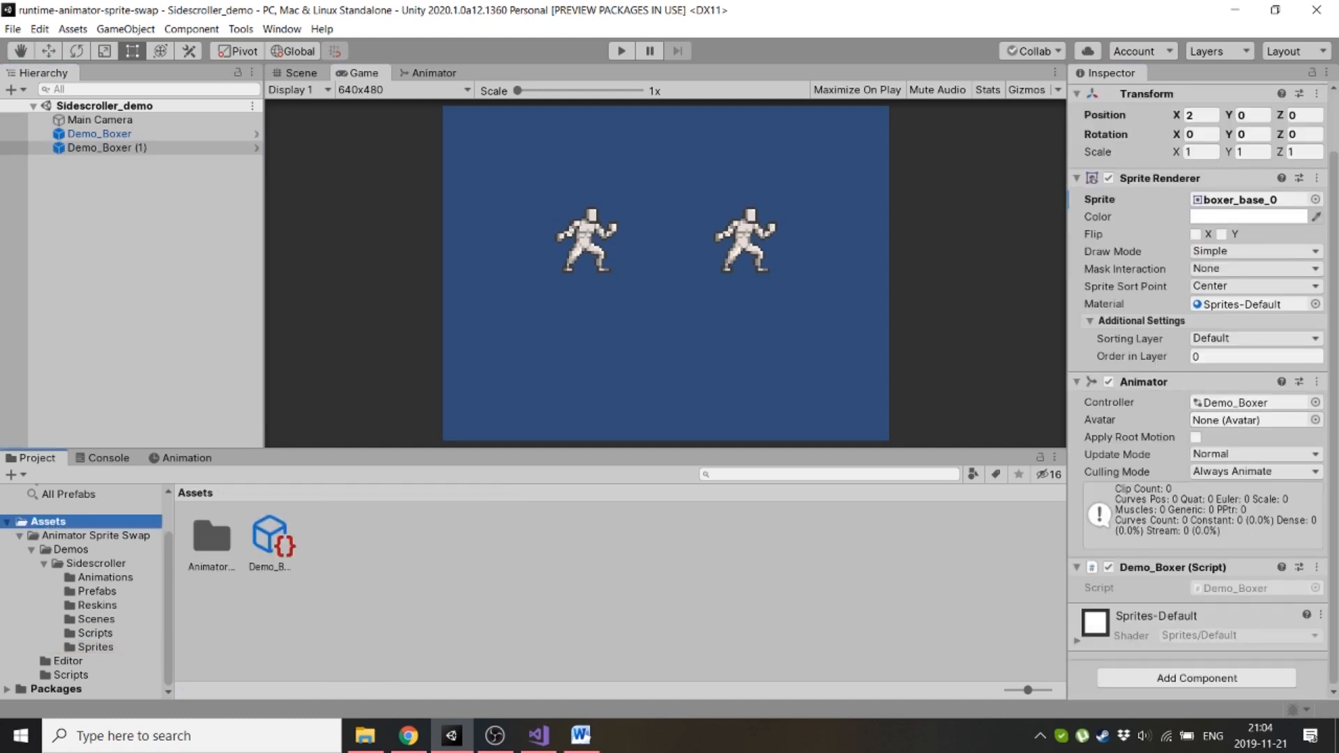
pyautogui.click(1195, 676)
pyautogui.write('reski')
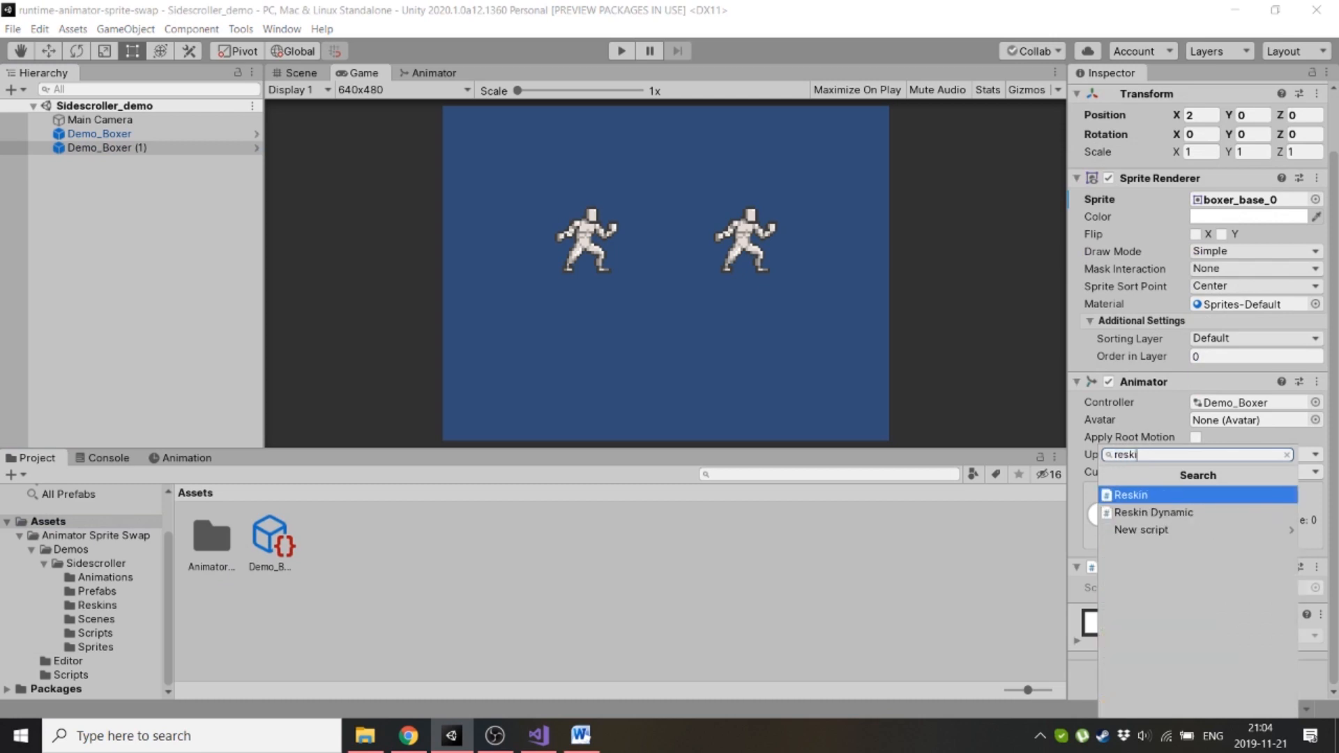
pyautogui.press('Return')
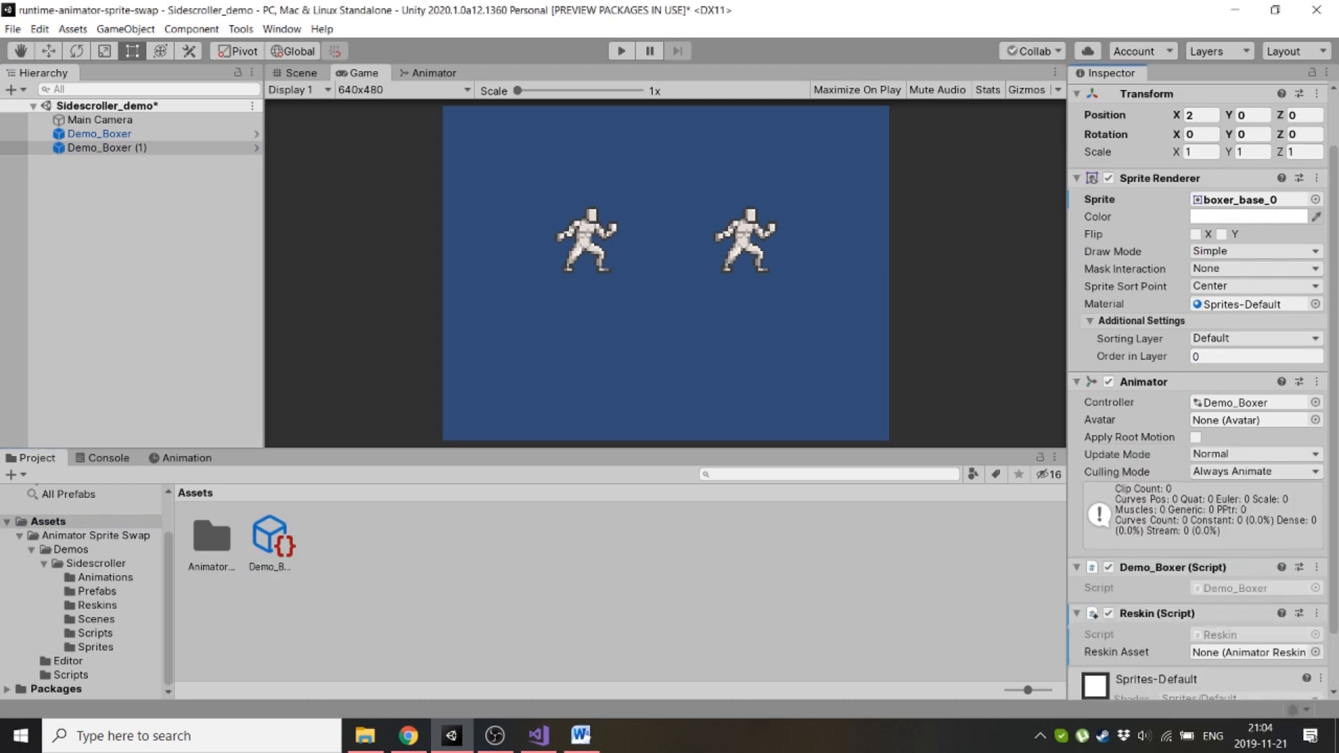
pyautogui.moveTo(271, 538); pyautogui.dragTo(1248, 652)
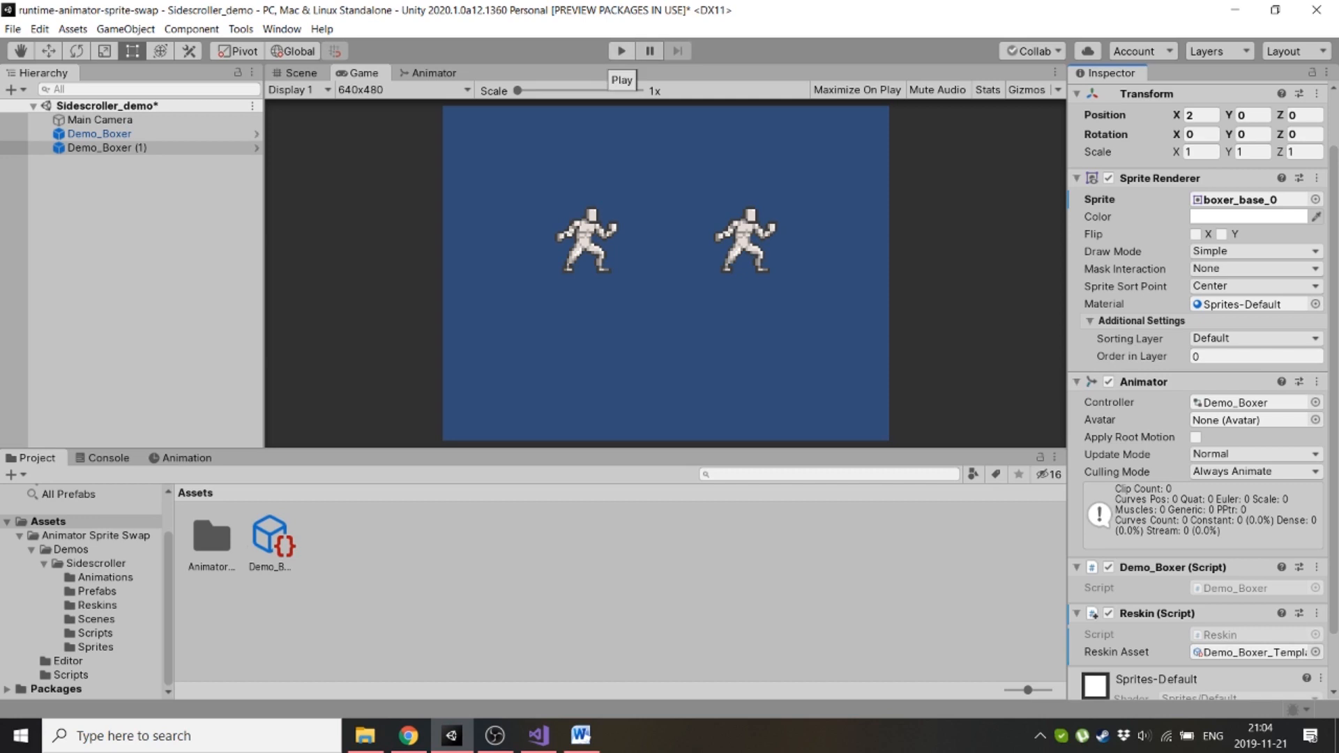
# - Play the scene, switch the Reskin component of Demo_Boxer (1) off and on to compare the sprites, and stop playback
pyautogui.click(621, 50)
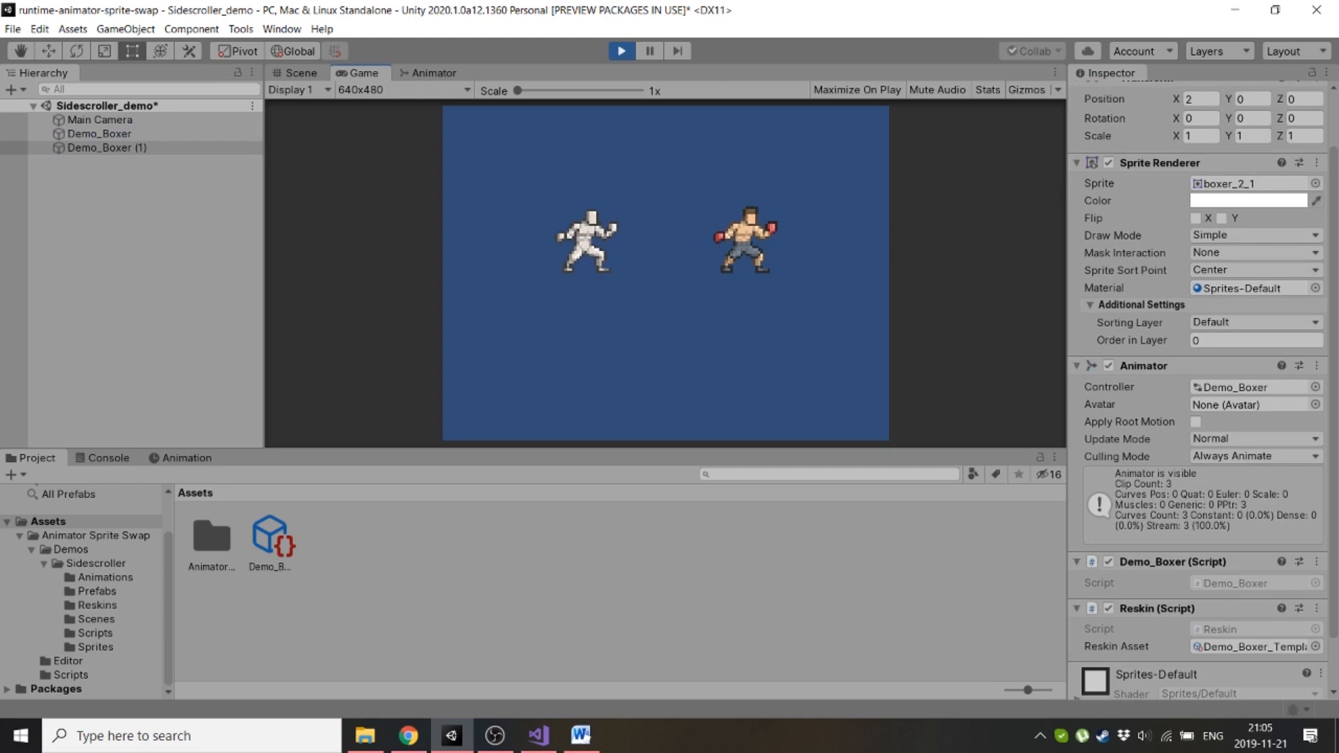
pyautogui.click(1109, 608)
pyautogui.click(1108, 609)
pyautogui.click(1108, 609)
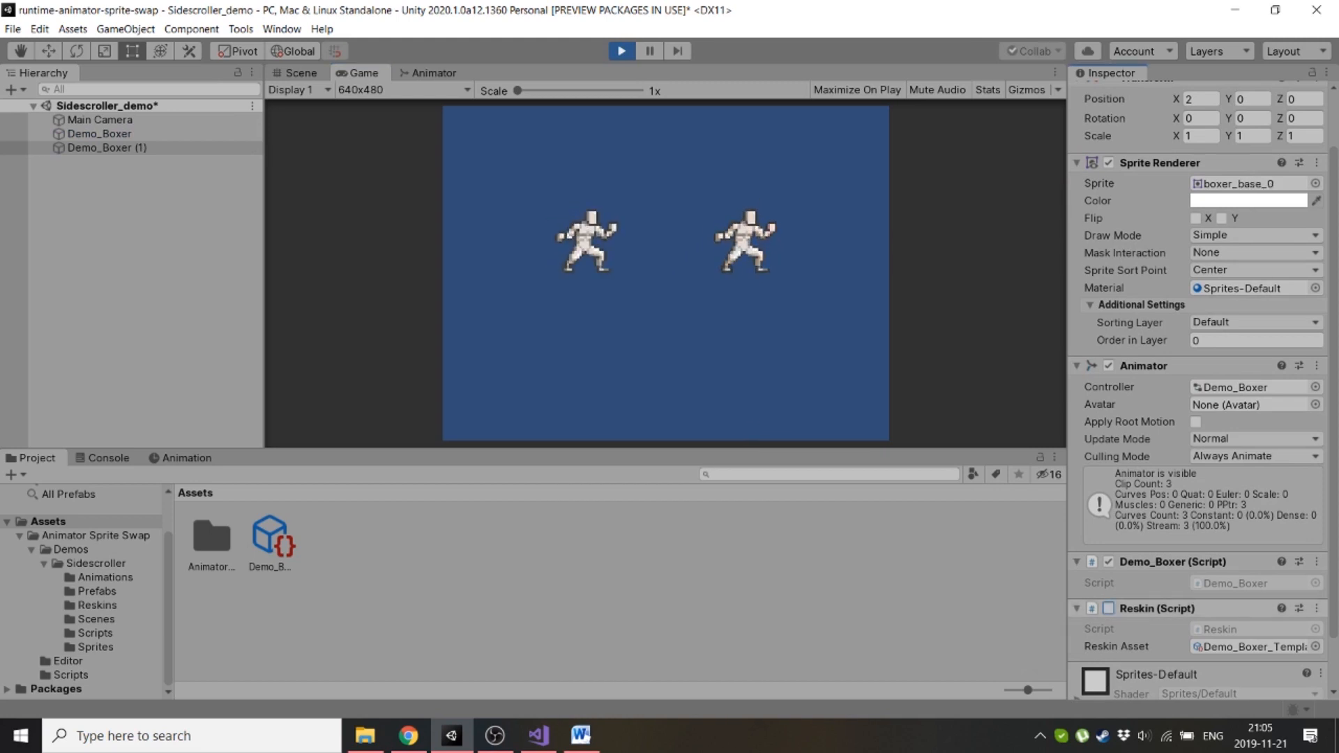
pyautogui.click(1108, 609)
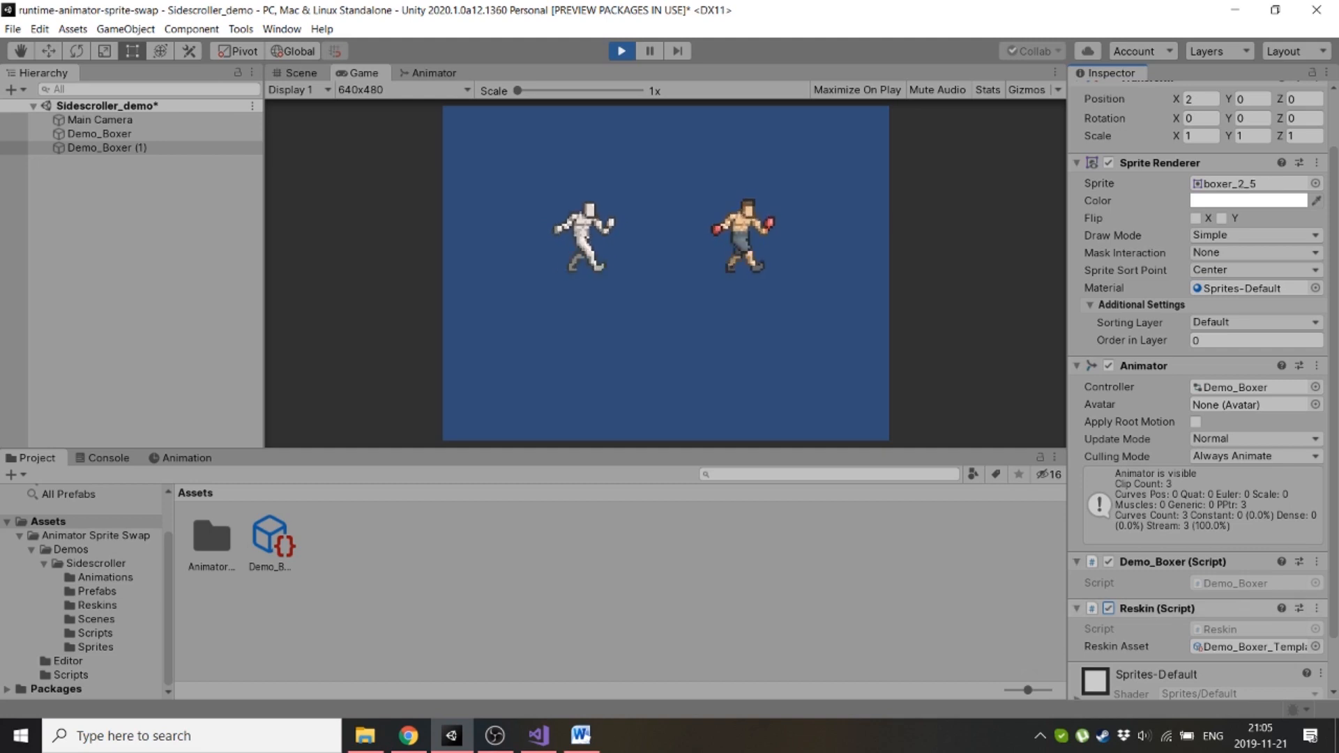
pyautogui.click(1108, 608)
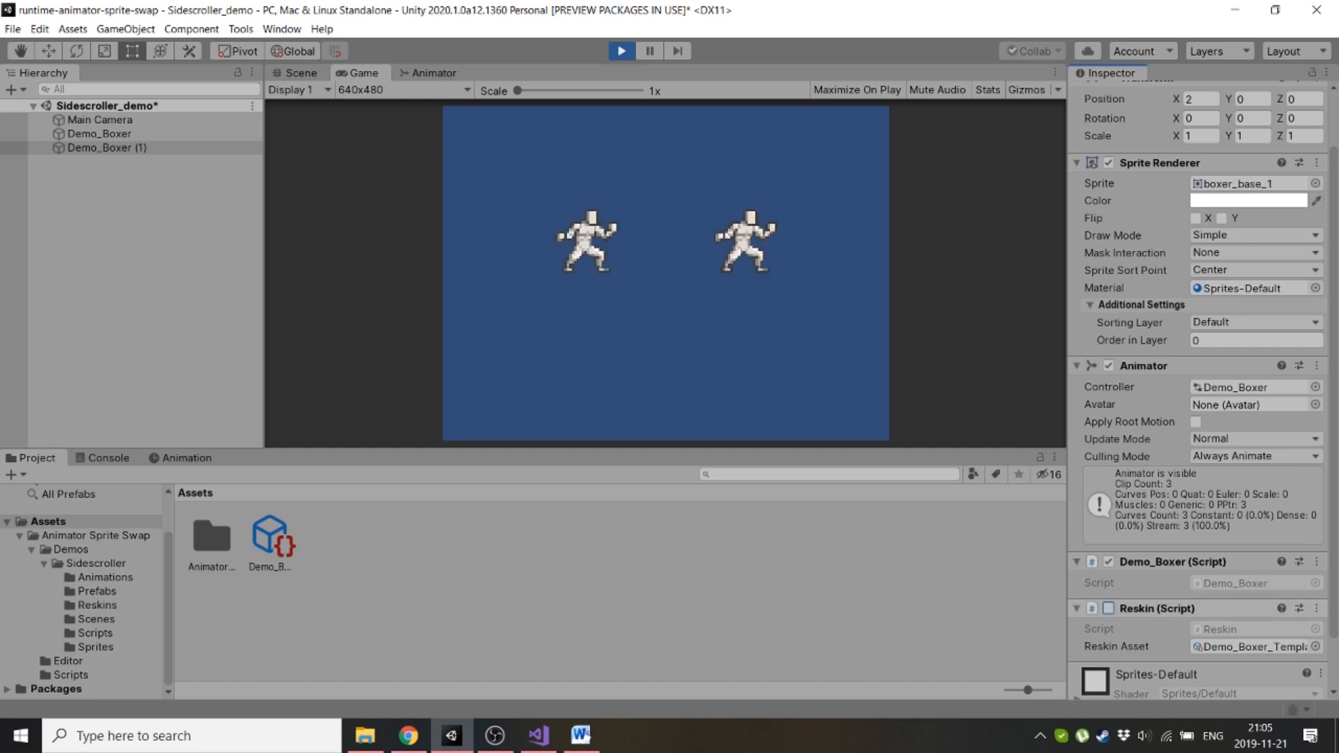
pyautogui.click(1108, 609)
pyautogui.click(621, 51)
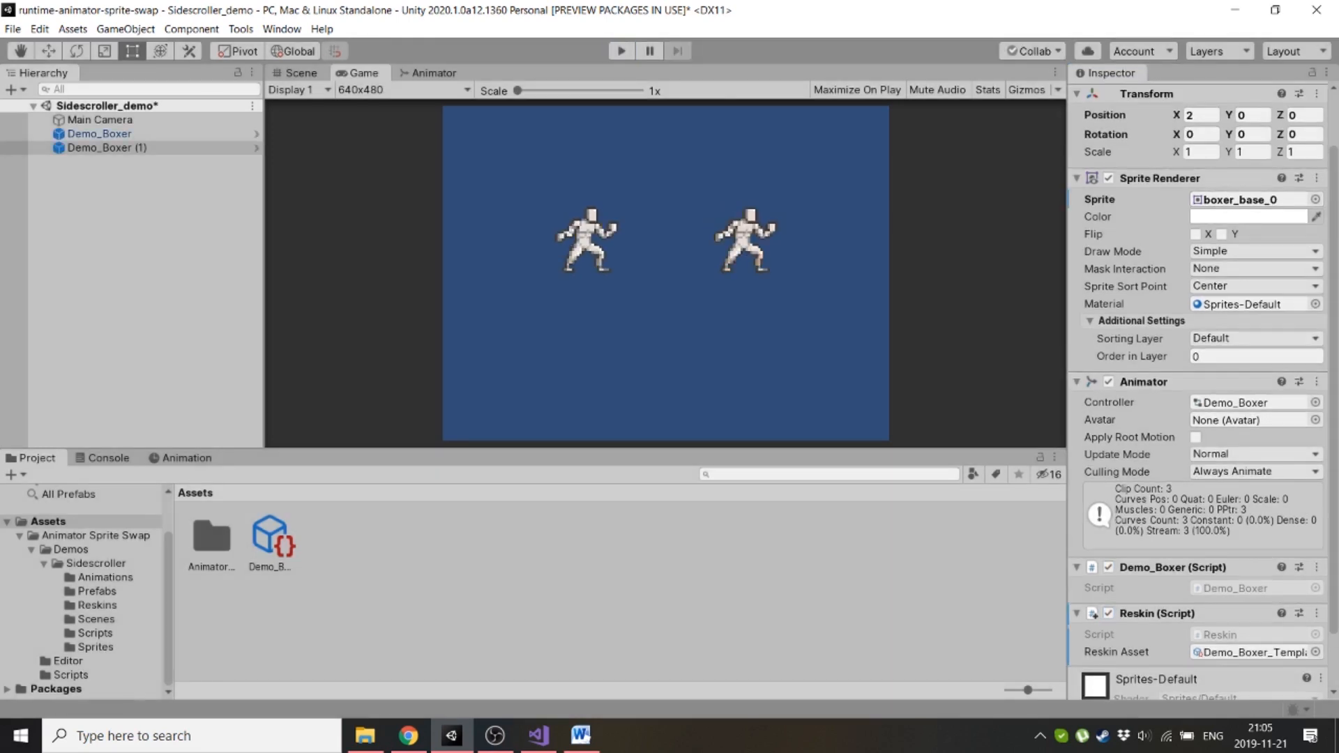
# - Set the Sprite Renderer sprite of Demo_Boxer (1) to boxer_2_0 and test the scene in play mode
pyautogui.click(96, 647)
pyautogui.moveTo(338, 536); pyautogui.dragTo(1254, 200)
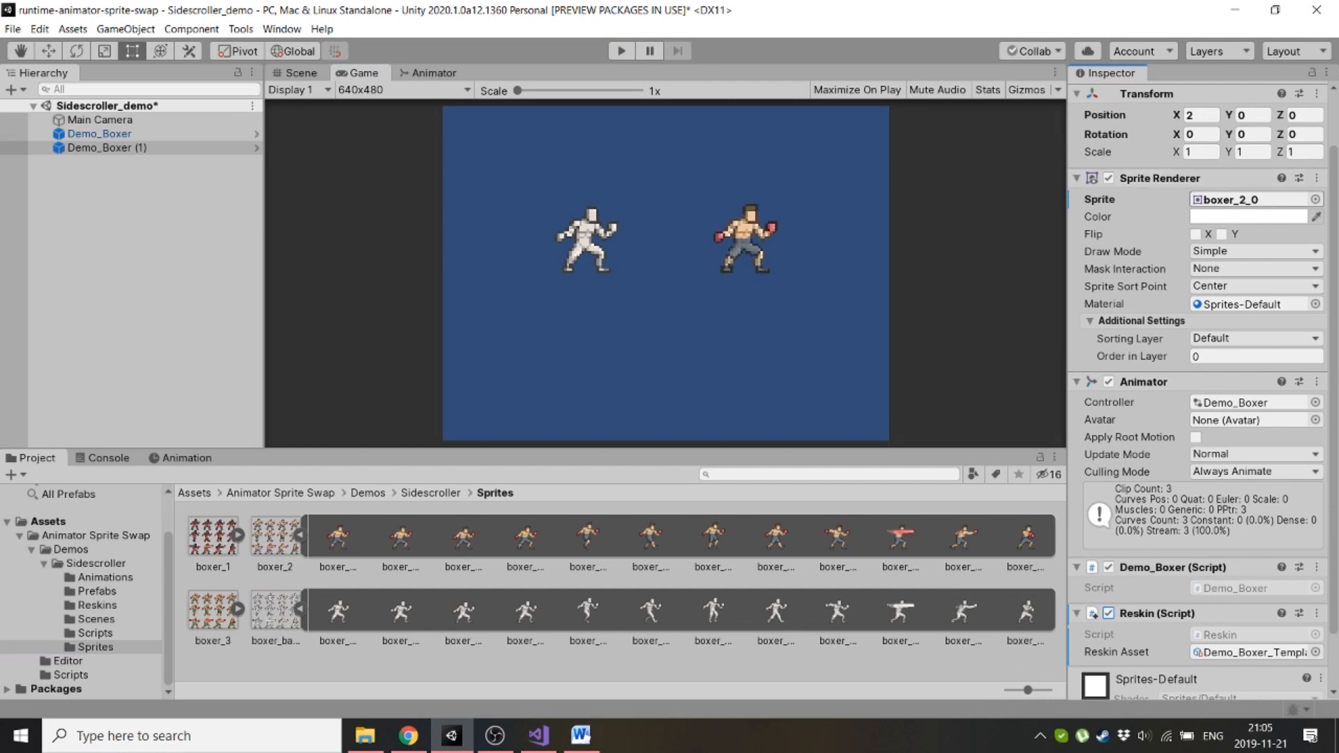
pyautogui.click(622, 51)
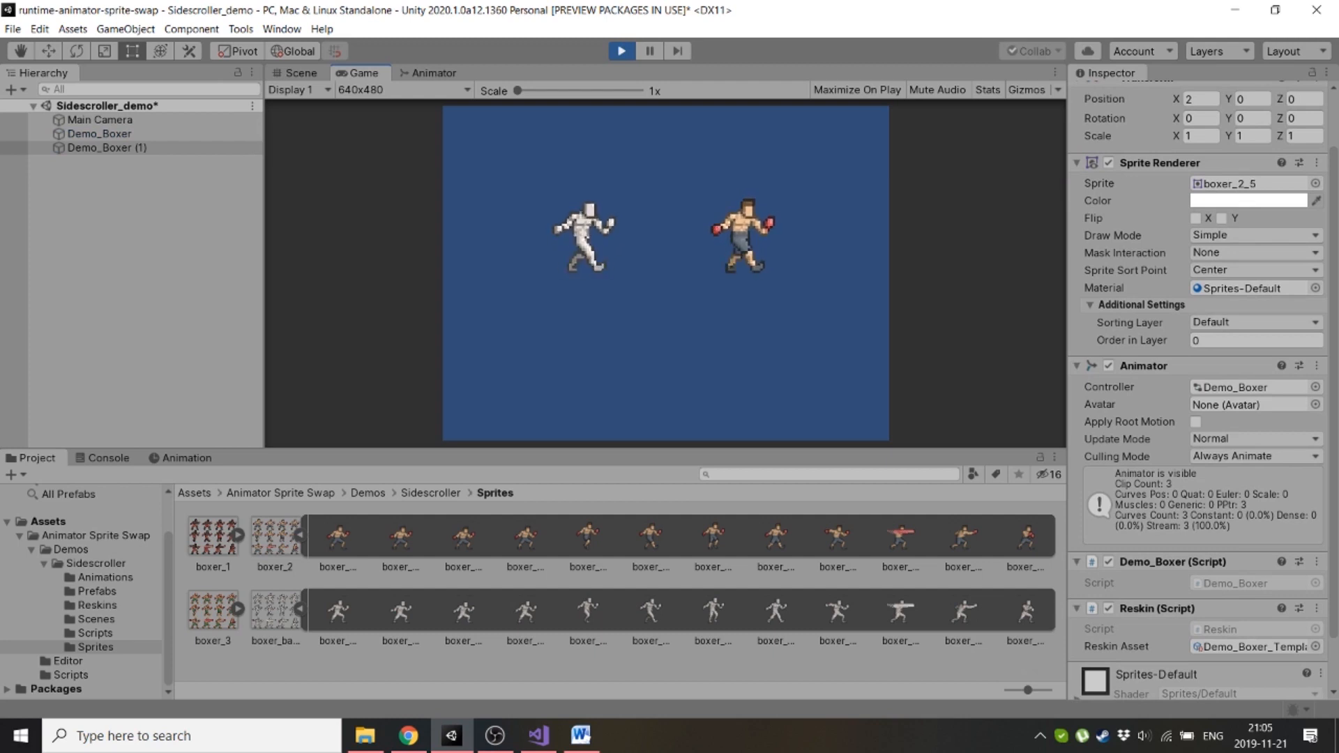
pyautogui.hotkey('ctrl', 'p')
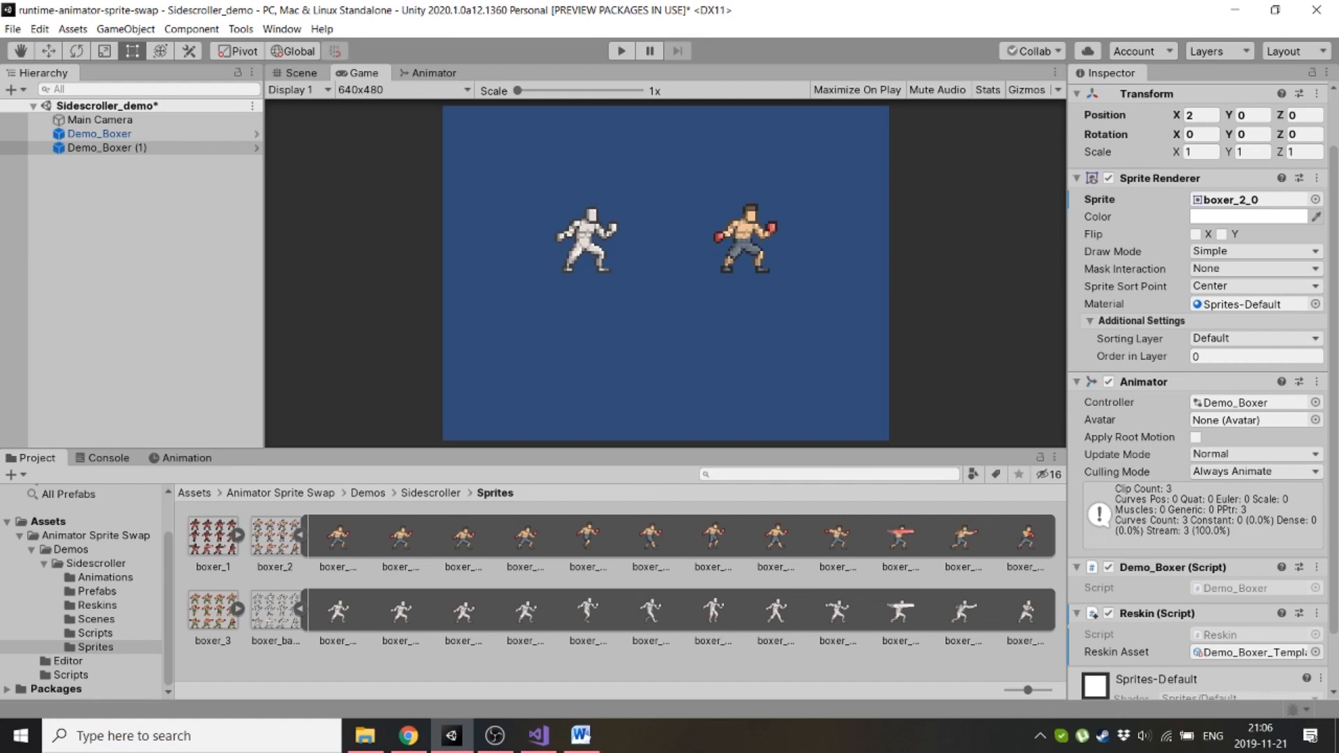
# - Duplicate Demo_Boxer (1) and set the copy's Y position to -3
pyautogui.click(107, 148)
pyautogui.hotkey('ctrl', 'd')
pyautogui.click(1253, 115)
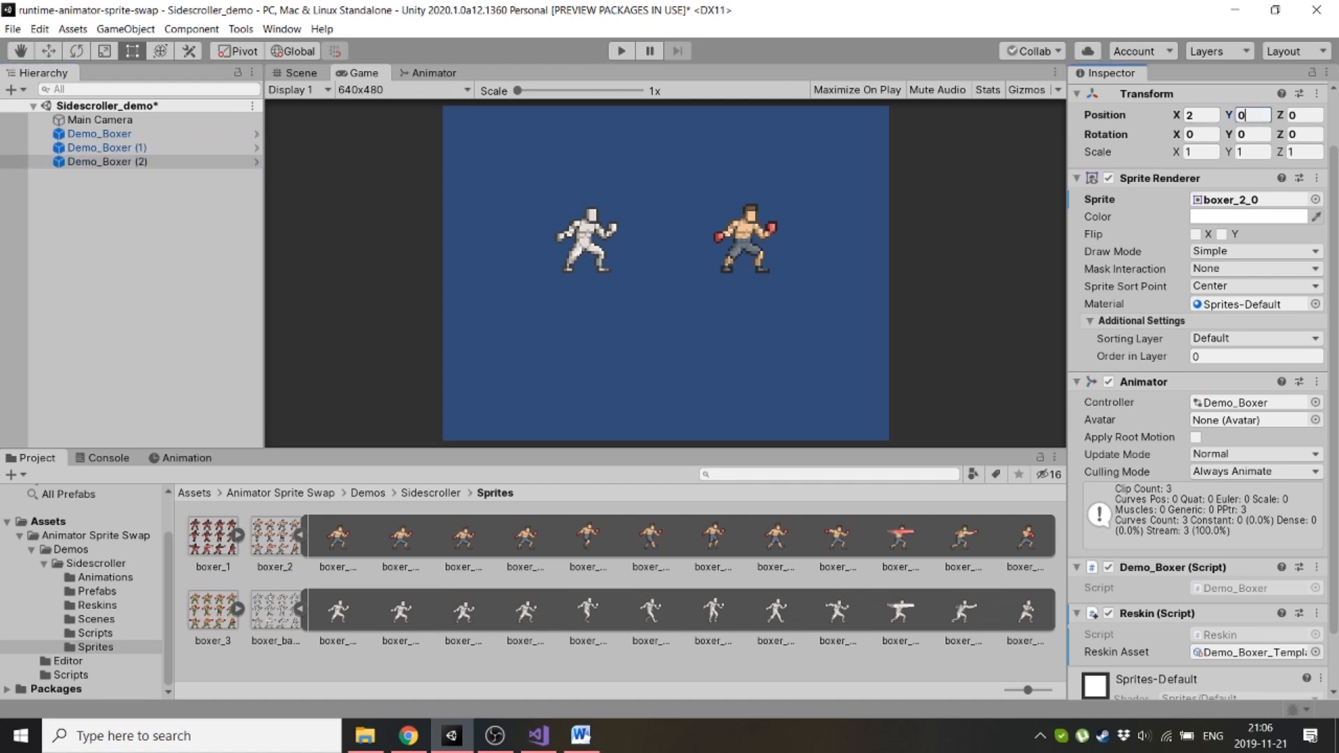
pyautogui.write('-3')
# - Duplicate Demo_Boxer (2), place the copy directly below Demo_Boxer using a negative X position, and save the scene
pyautogui.click(107, 161)
pyautogui.hotkey('ctrl', 'd')
pyautogui.click(1190, 115)
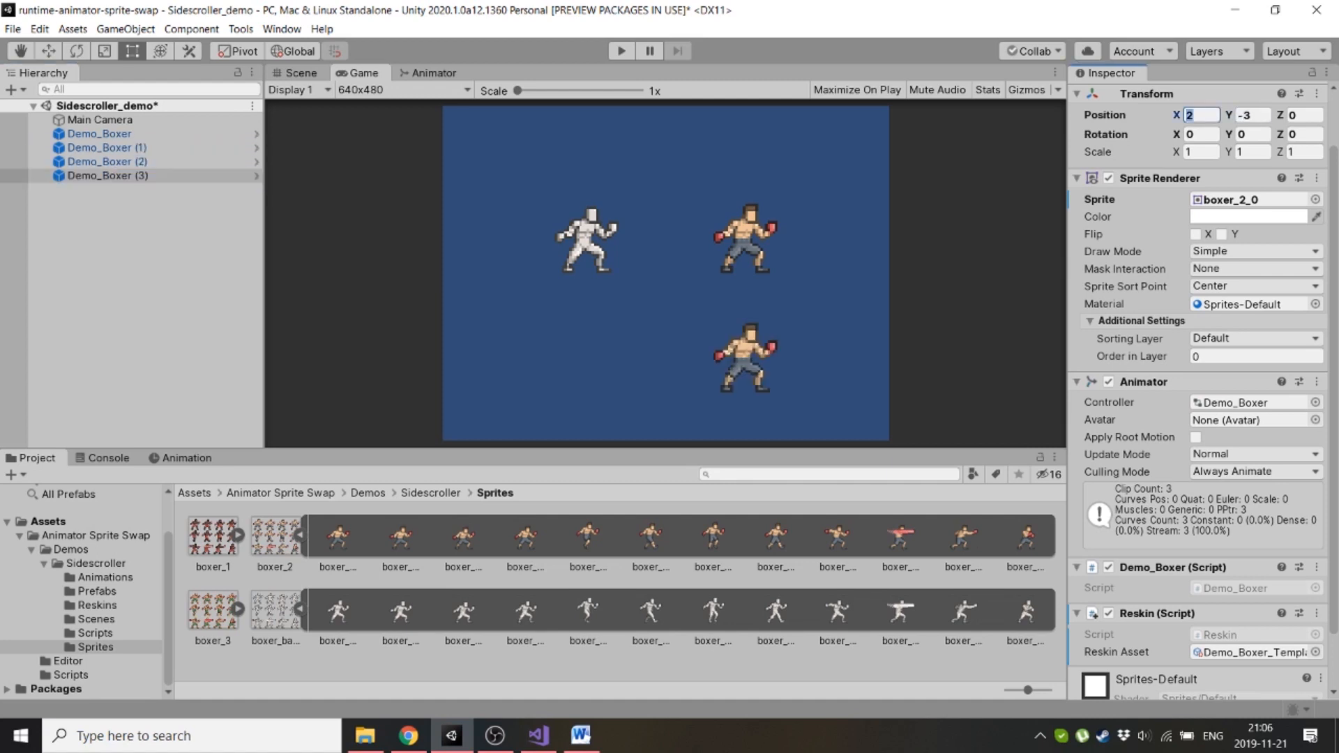
pyautogui.write('-')
pyautogui.click(167, 271)
pyautogui.hotkey('ctrl', 's')
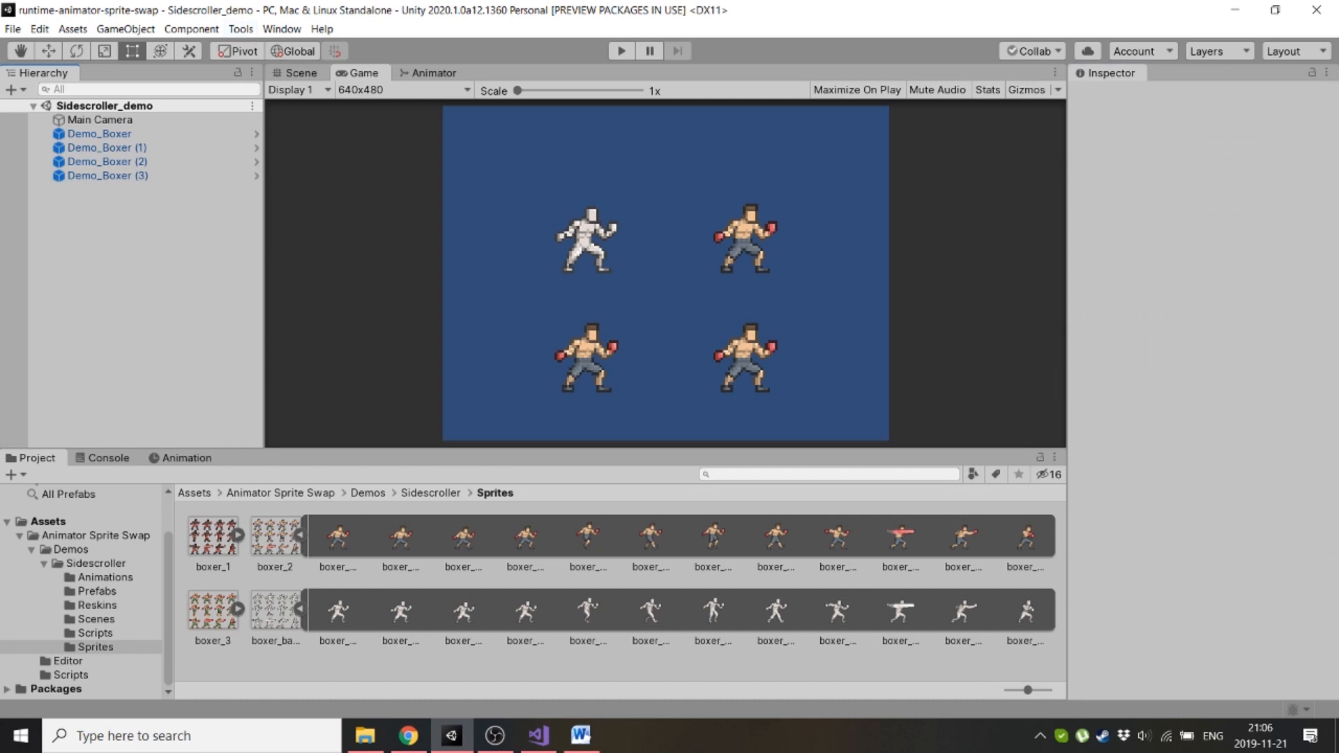
# - Generate a regular reskin asset from the Demo_Boxer animator controller, replacing the boxer_base spritesheet with boxer_1
pyautogui.moveTo(457, 210); pyautogui.dragTo(366, 75)
pyautogui.click(409, 180)
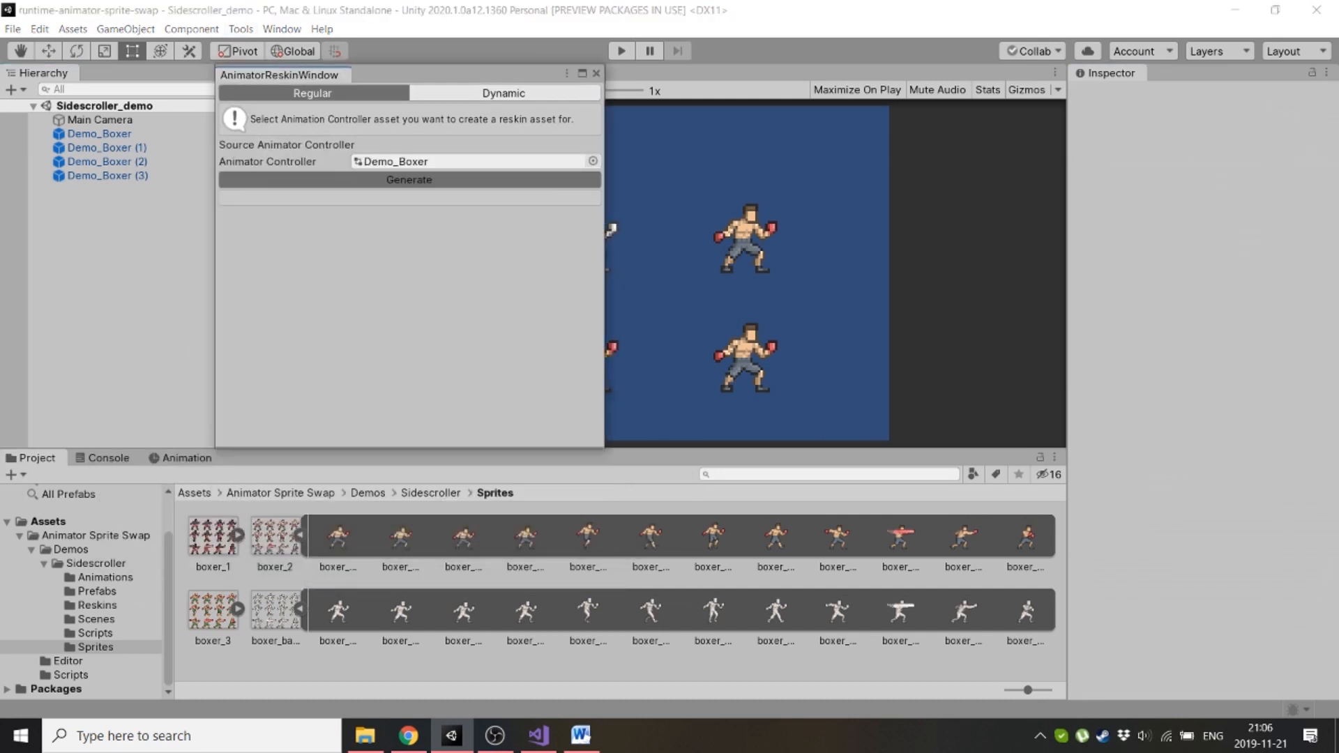
pyautogui.click(592, 178)
pyautogui.doubleClick(186, 281)
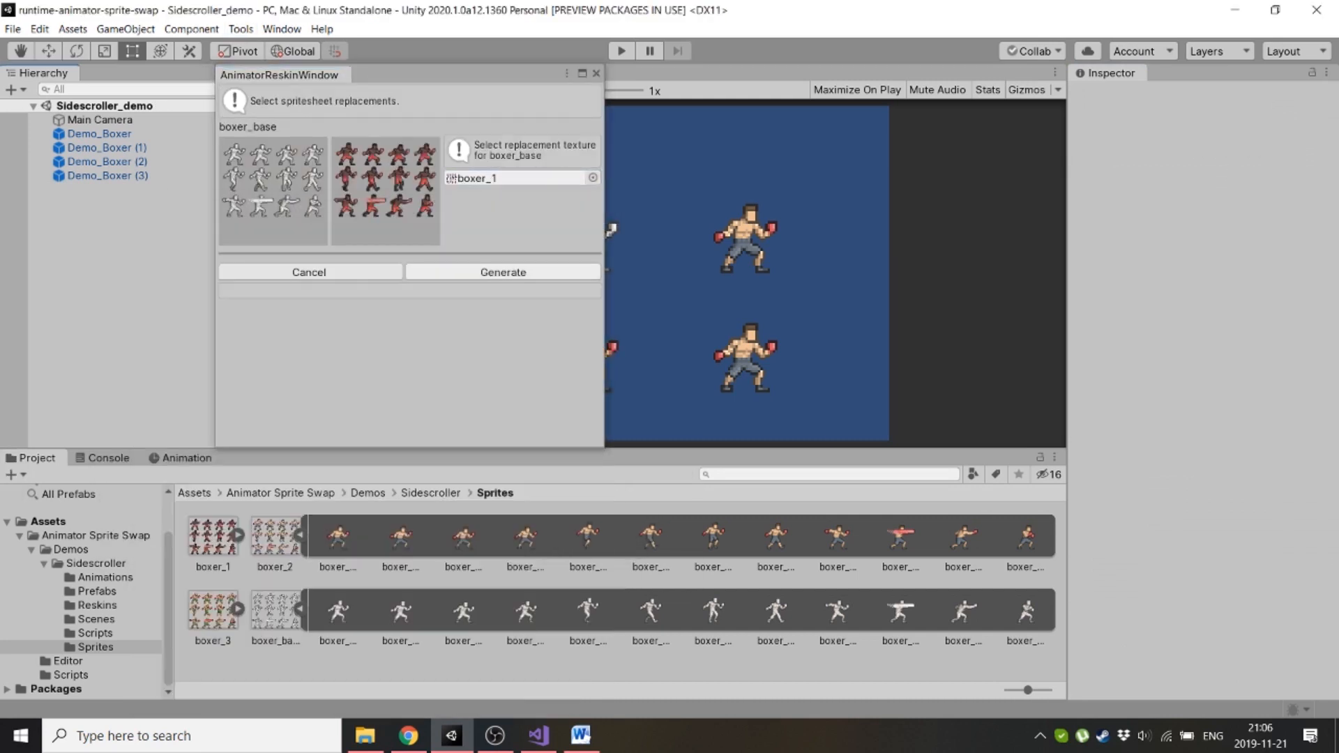
pyautogui.click(503, 272)
# - Generate another reskin asset from the Demo_Boxer controller with boxer_3 replacing boxer_base, and close the reskin window
pyautogui.click(592, 161)
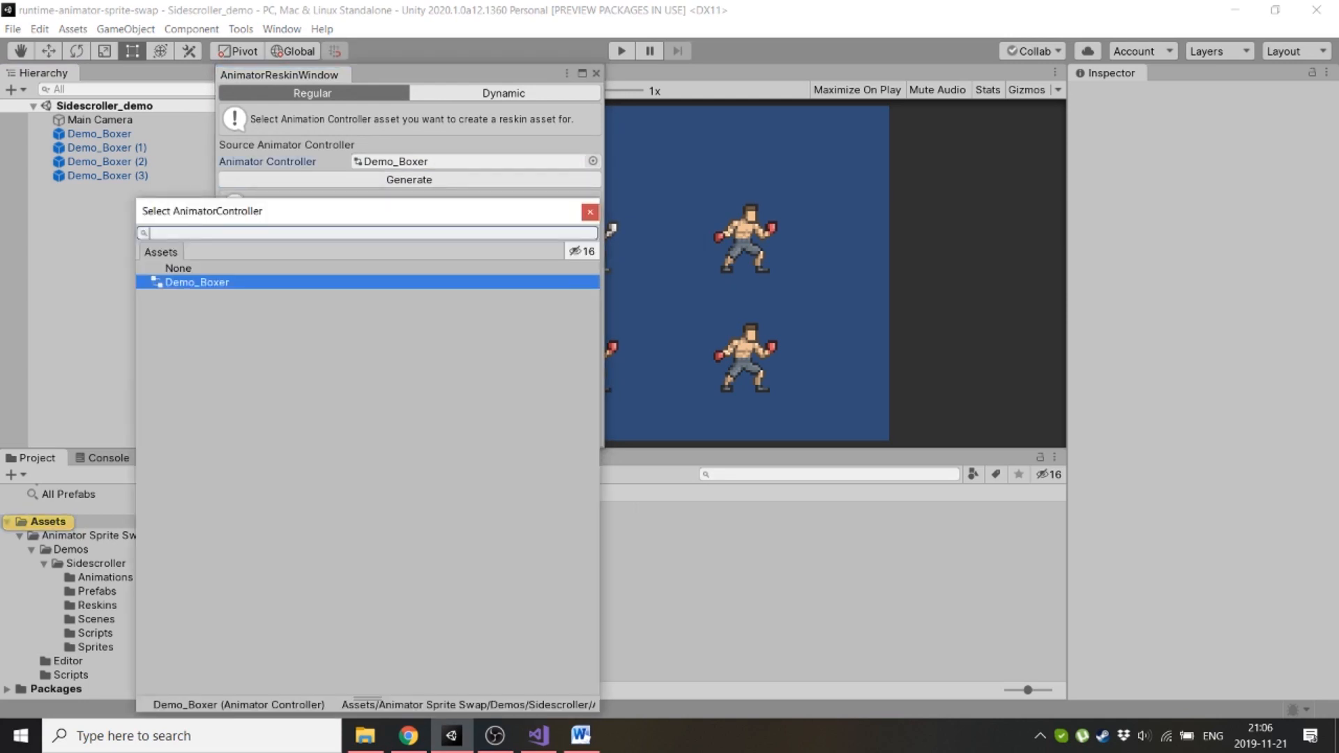
pyautogui.doubleClick(186, 281)
pyautogui.click(408, 180)
pyautogui.click(593, 178)
pyautogui.click(186, 310)
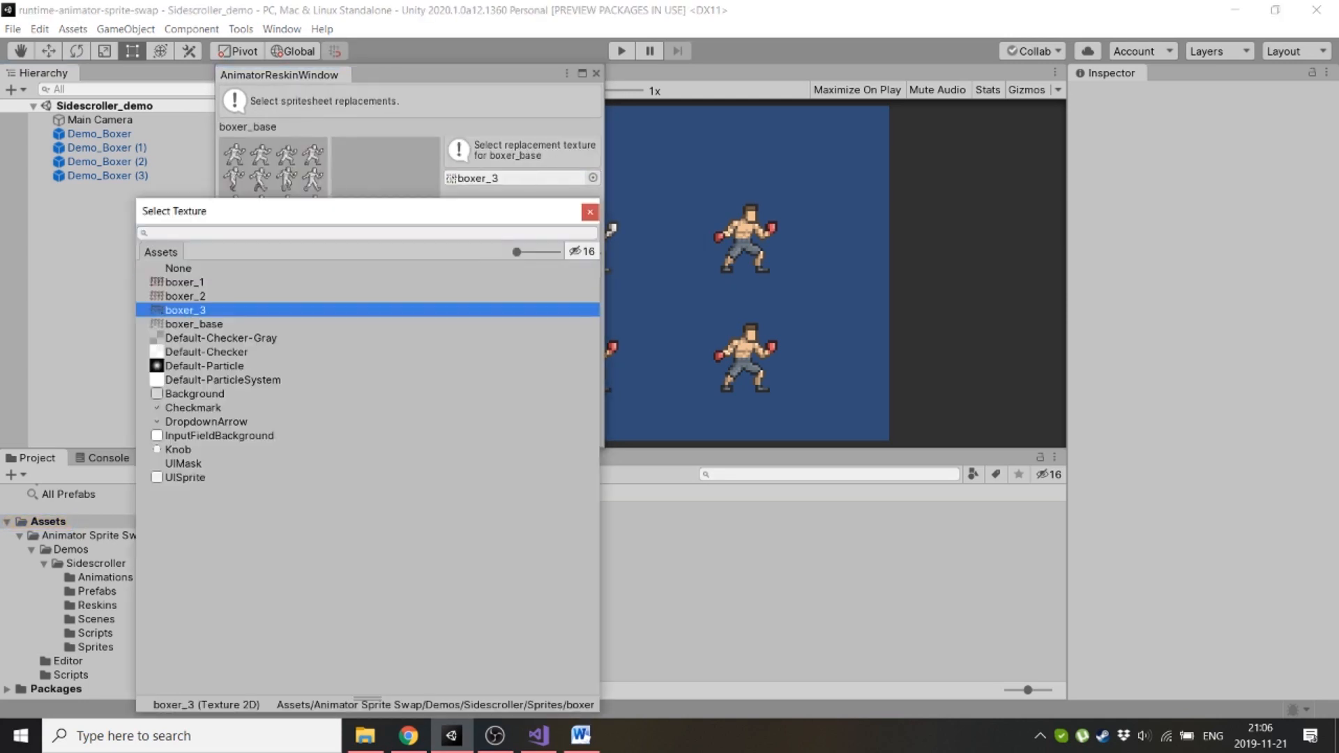
pyautogui.doubleClick(186, 310)
pyautogui.click(503, 270)
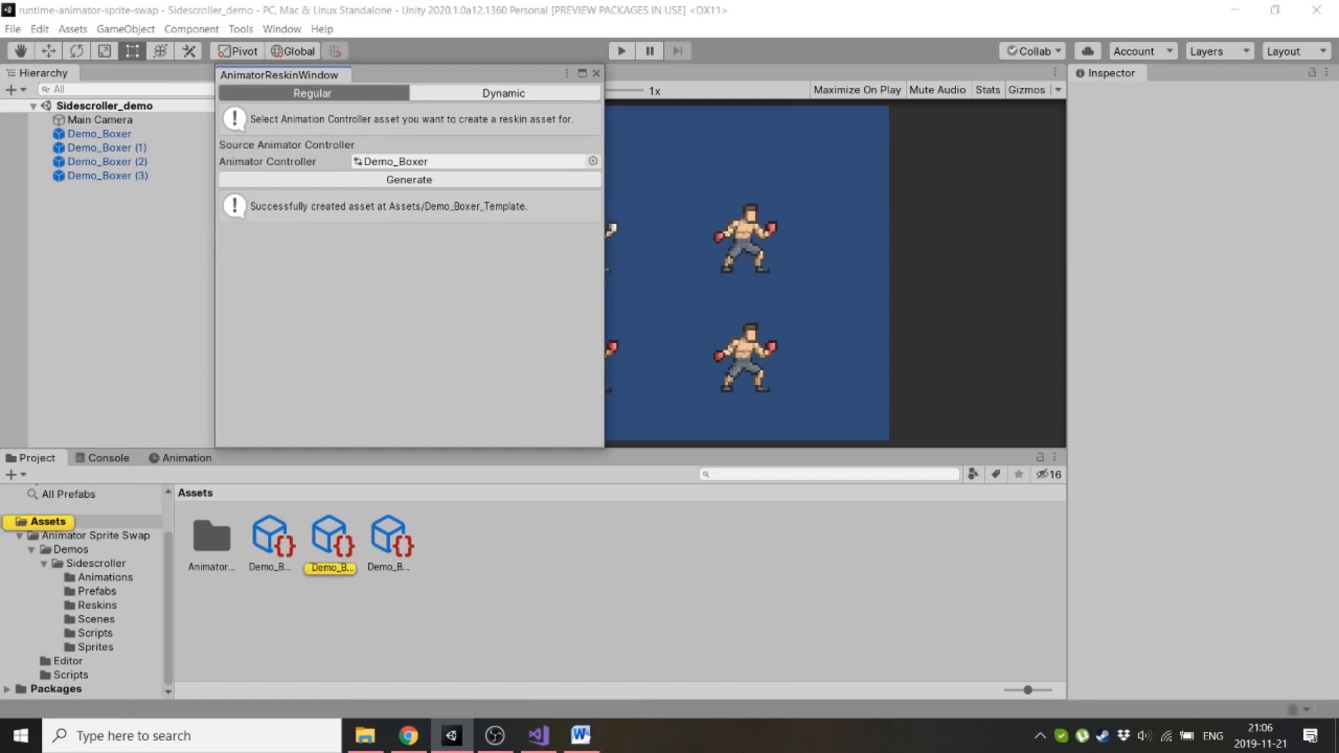
pyautogui.click(597, 73)
# - Show the project assets as a list and assign Demo_Boxer_Template (1) as the Reskin Asset of Demo_Boxer (2)
pyautogui.click(140, 162)
pyautogui.scroll(-4, 1227, 394)
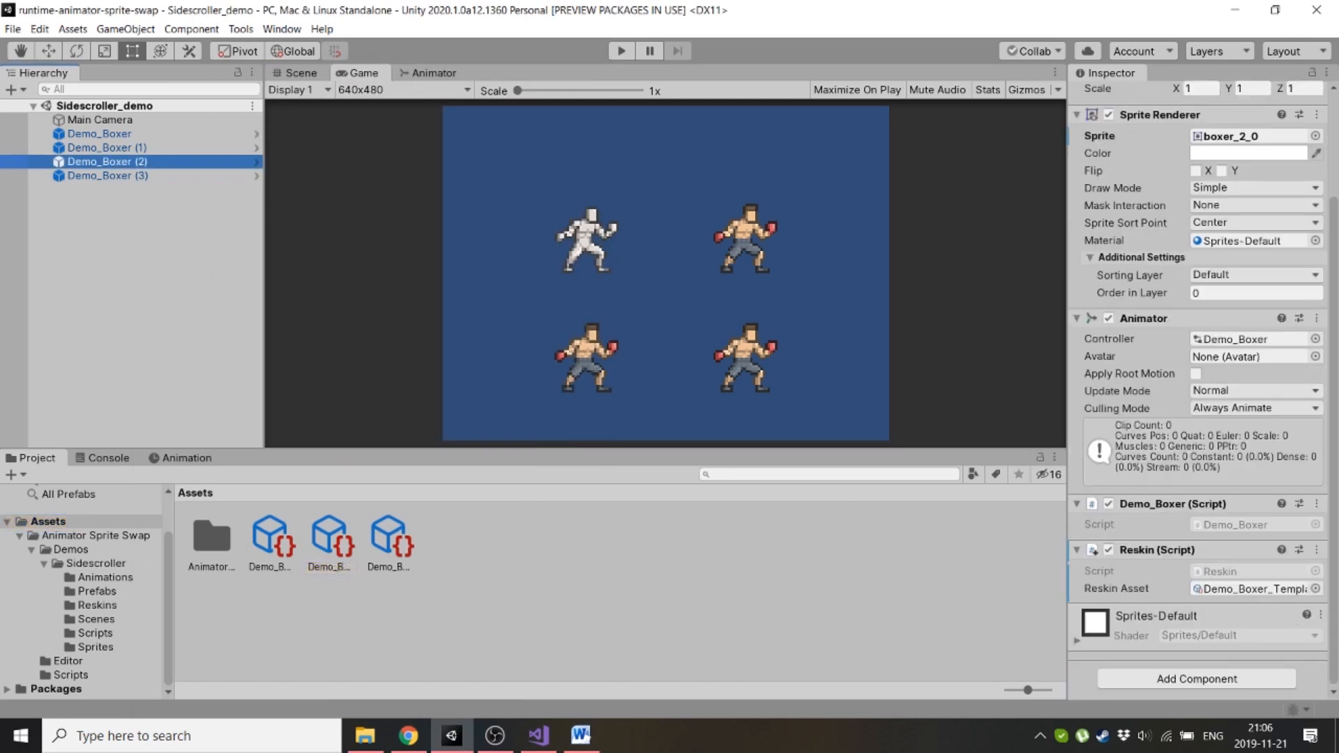
pyautogui.moveTo(1027, 689); pyautogui.dragTo(1007, 689)
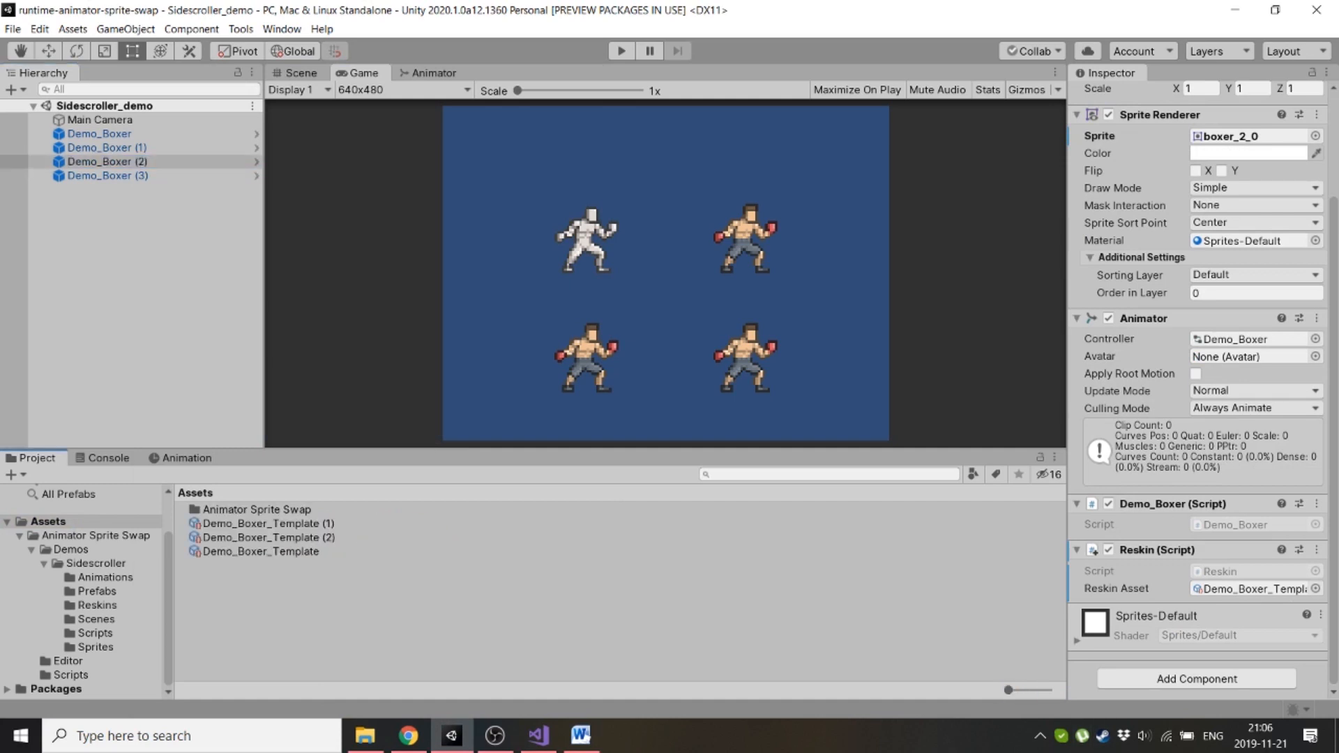
pyautogui.moveTo(269, 524); pyautogui.dragTo(1251, 588)
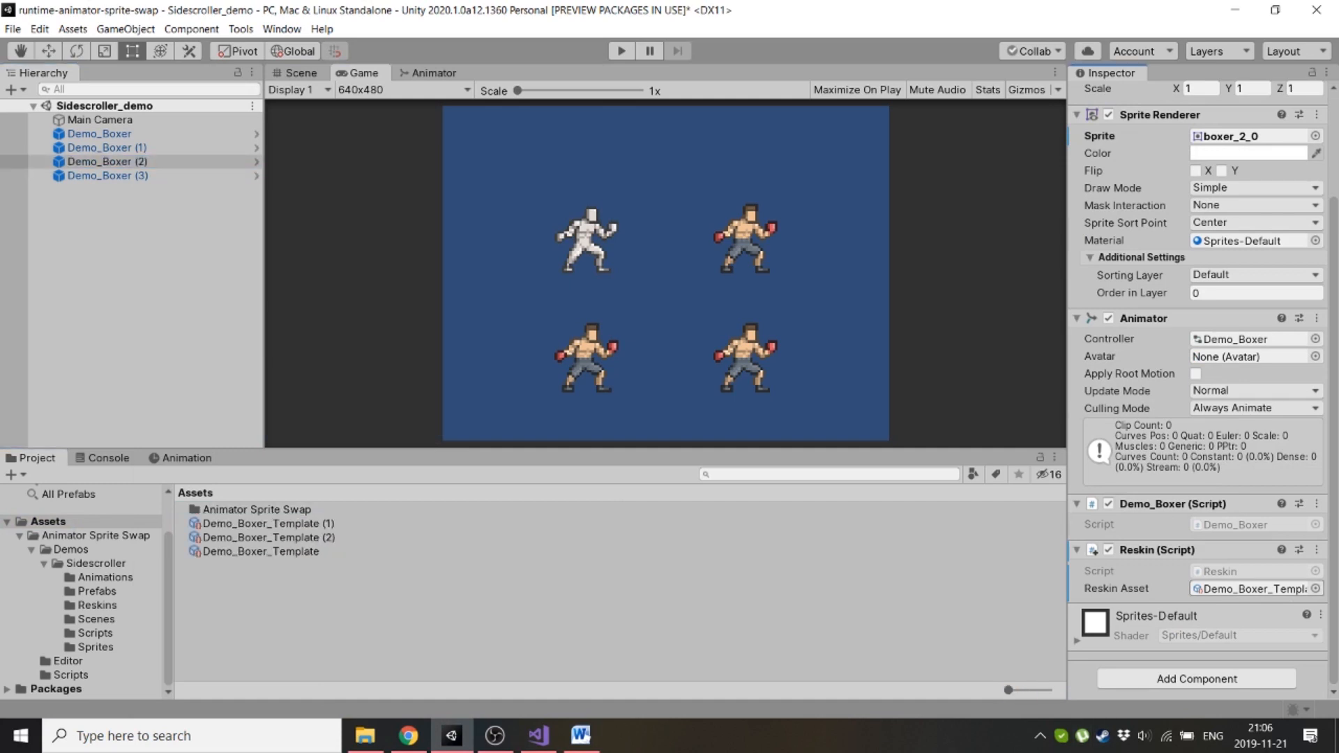
# - Assign Demo_Boxer_Template (2) as the Reskin Asset of Demo_Boxer (3) and start playing the scene
pyautogui.click(108, 176)
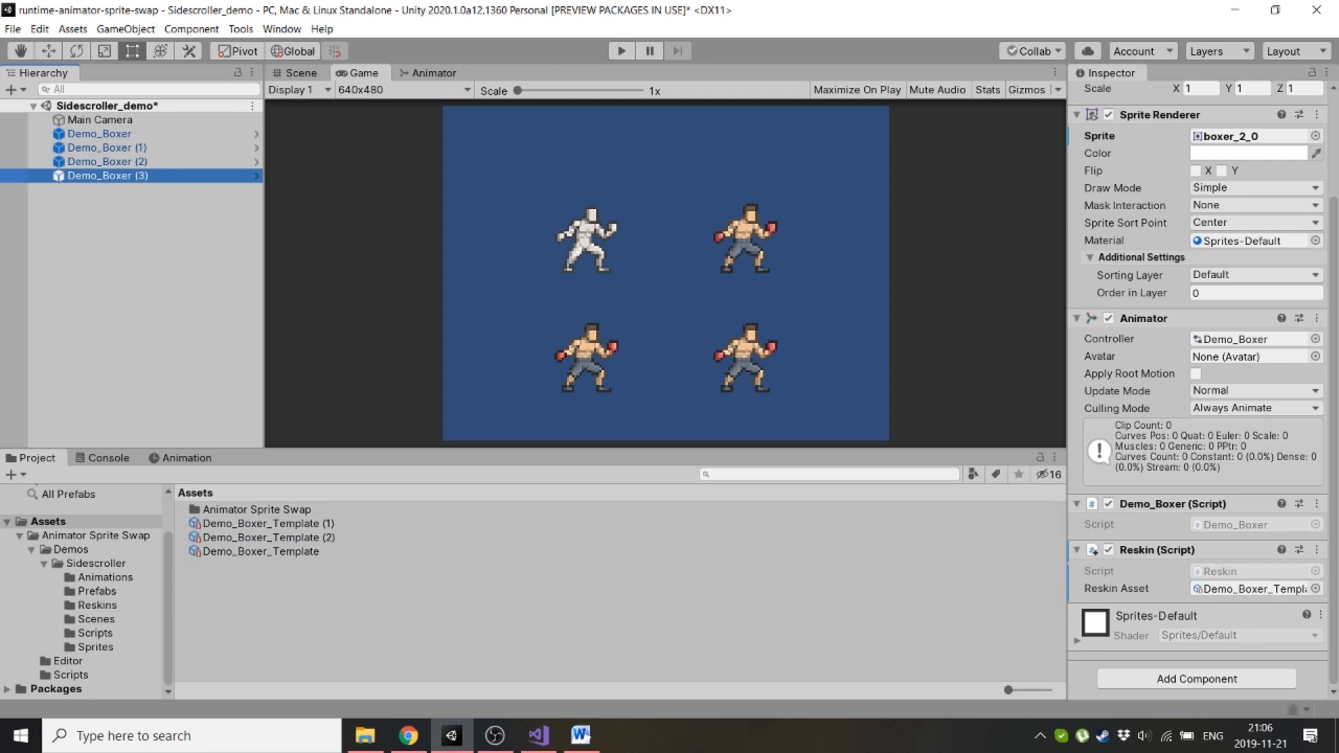
pyautogui.moveTo(269, 537); pyautogui.dragTo(1252, 588)
pyautogui.click(621, 51)
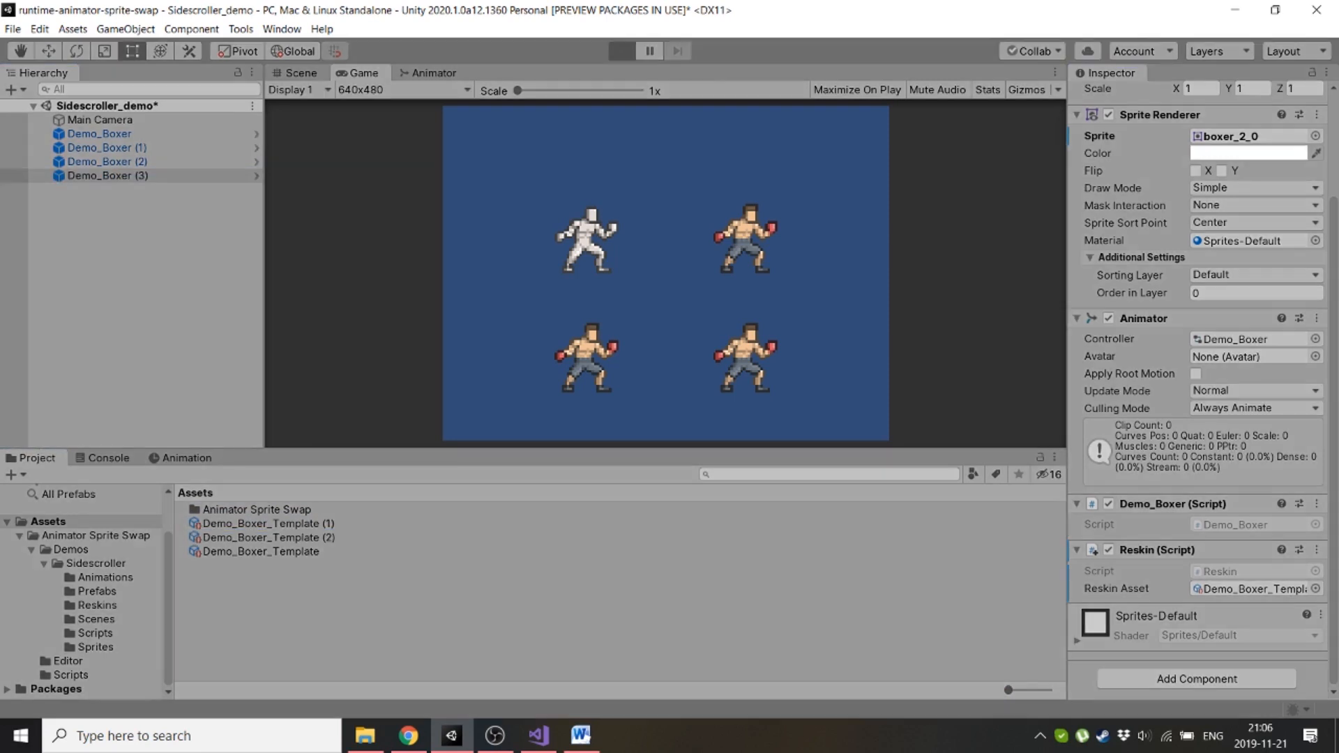